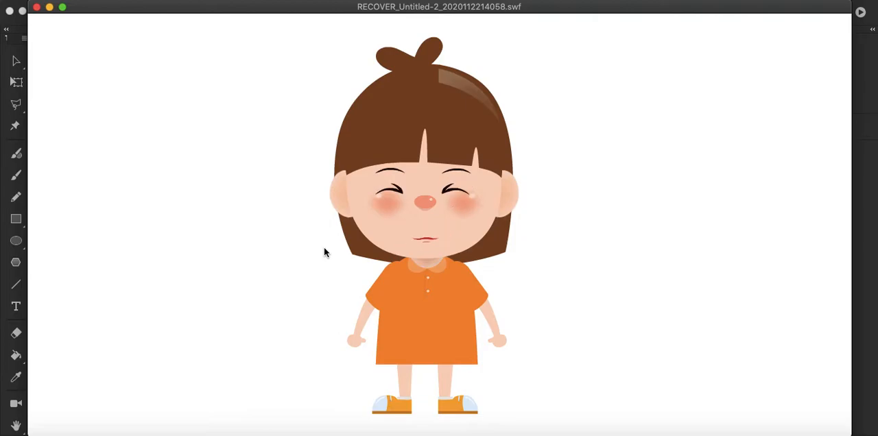
# Step: Close the SWF movie preview and bring up the blank Untitled-2 document
pyautogui.click(37, 7)
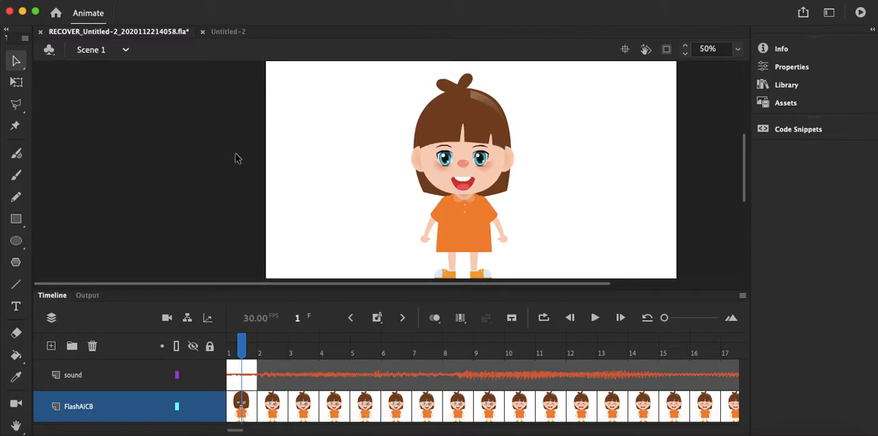
pyautogui.click(231, 32)
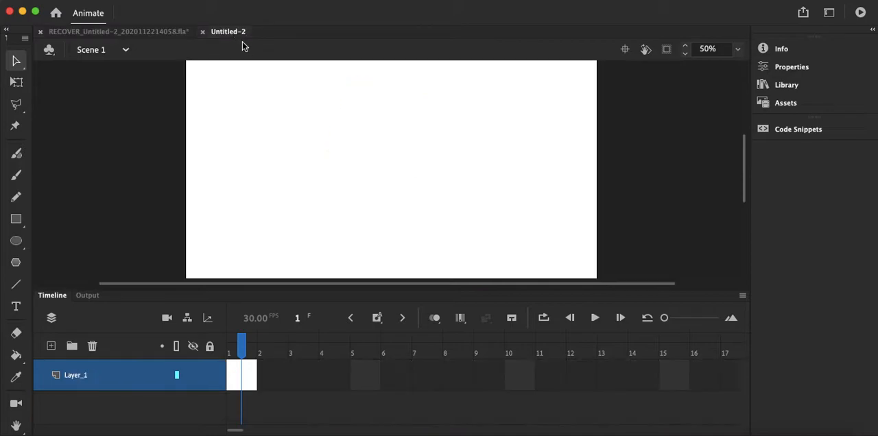
# Step: Switch to Illustrator, dock the floating Artboards panel with the other panels, and copy the whole girl character
pyautogui.click(724, 431)
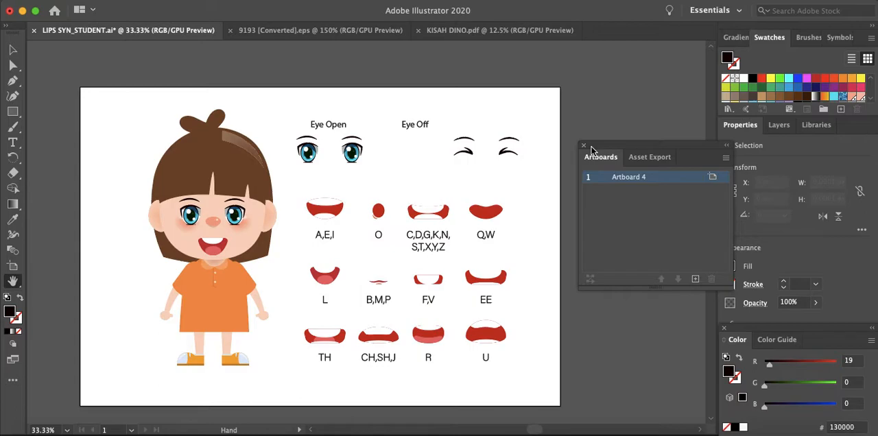
pyautogui.moveTo(591, 149); pyautogui.dragTo(737, 131)
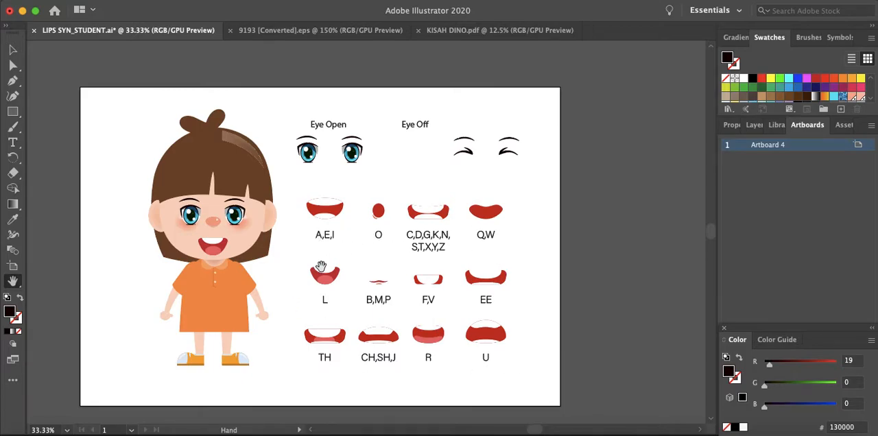
pyautogui.click(14, 54)
pyautogui.moveTo(113, 117); pyautogui.dragTo(275, 364)
pyautogui.press('a')
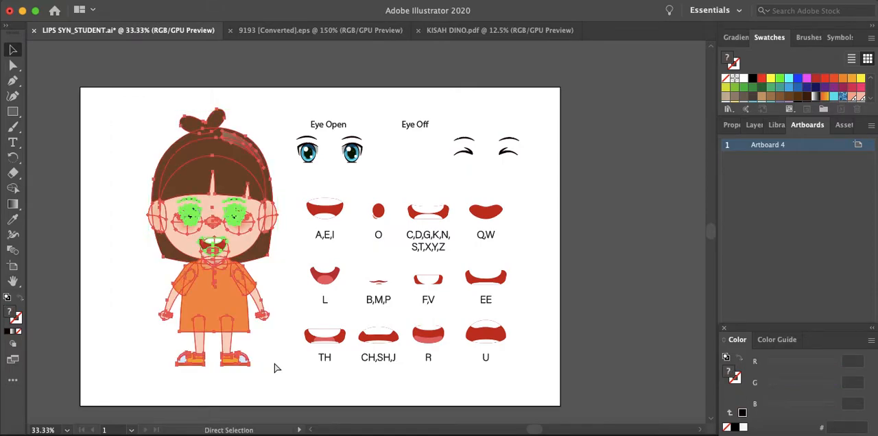
# Step: Switch to Animate and paste the girl into Untitled-2 using the AI file importer preferences with layers maintained
pyautogui.click(753, 432)
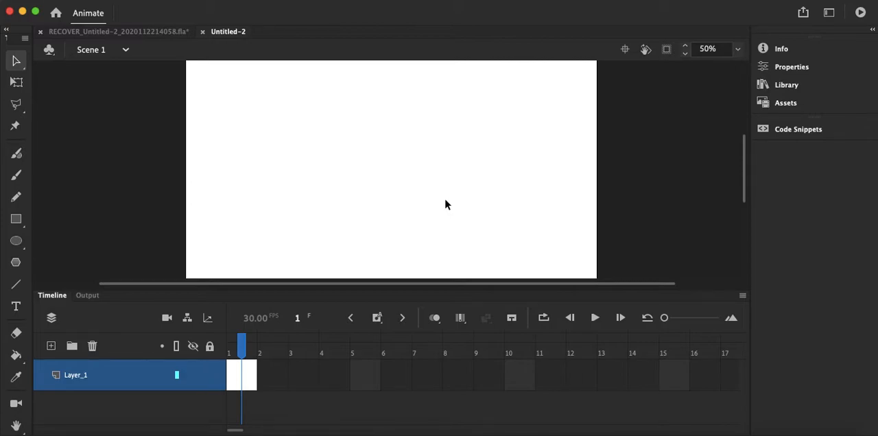
pyautogui.press('super+v')
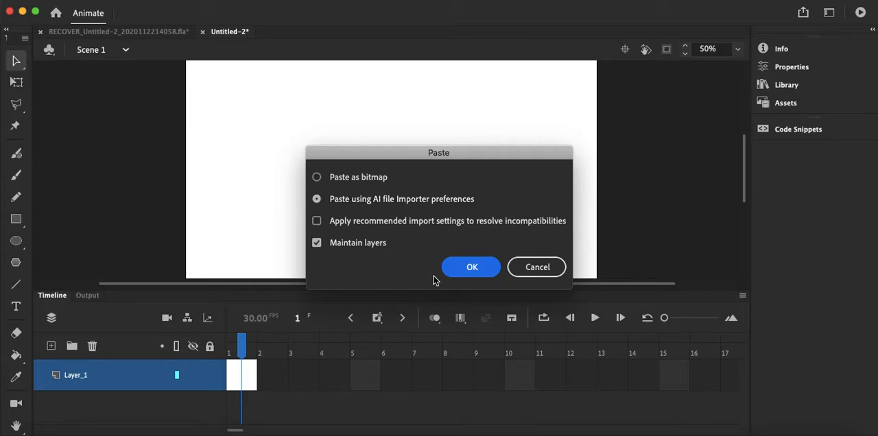
pyautogui.click(471, 269)
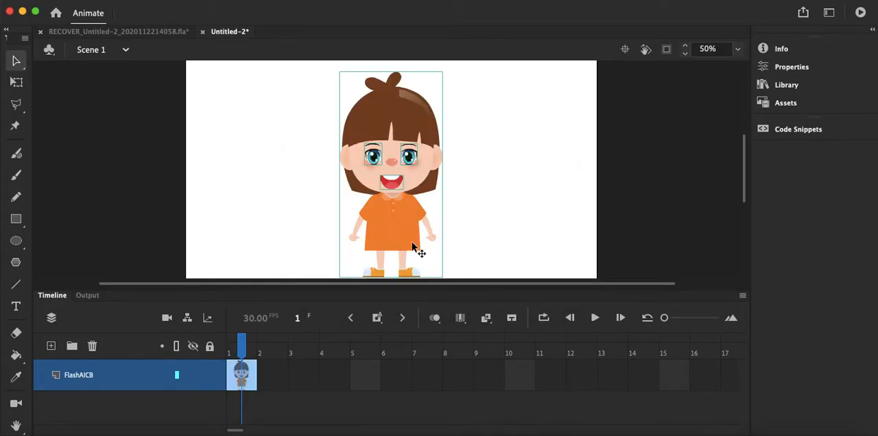
# Step: Select the girl's body, each eye and the mouth in turn to check which parts are separate objects
pyautogui.click(474, 198)
pyautogui.click(377, 131)
pyautogui.click(376, 162)
pyautogui.click(410, 157)
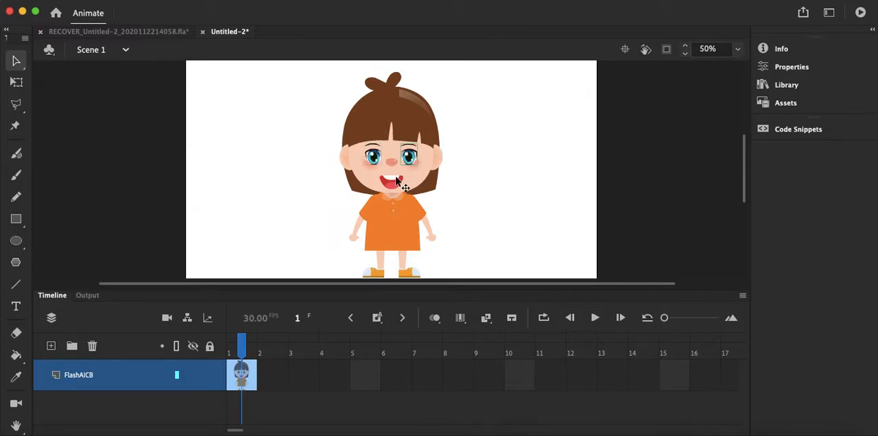
pyautogui.click(395, 183)
pyautogui.click(529, 195)
# Step: Convert the girl's mouth to a Graphic symbol named MULUT
pyautogui.click(396, 183)
pyautogui.rightClick(392, 184)
pyautogui.click(478, 416)
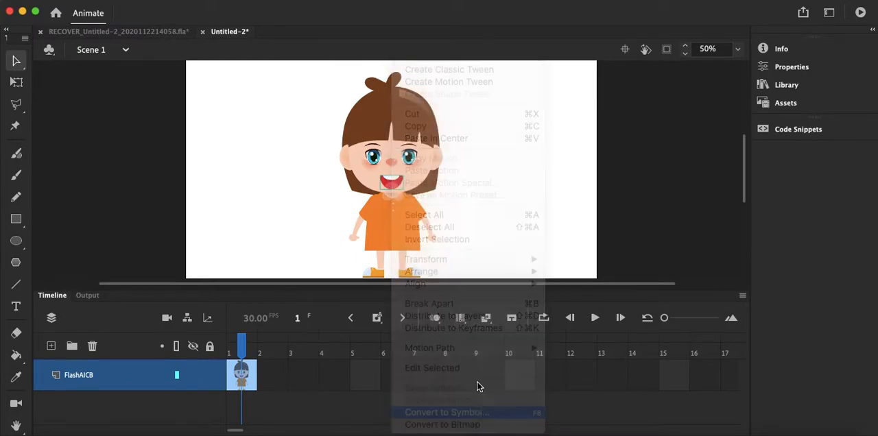
pyautogui.write('MULUT')
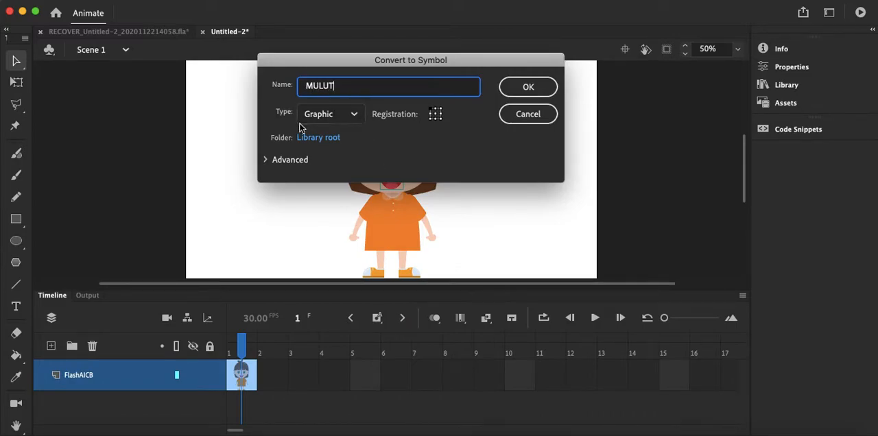
pyautogui.click(354, 117)
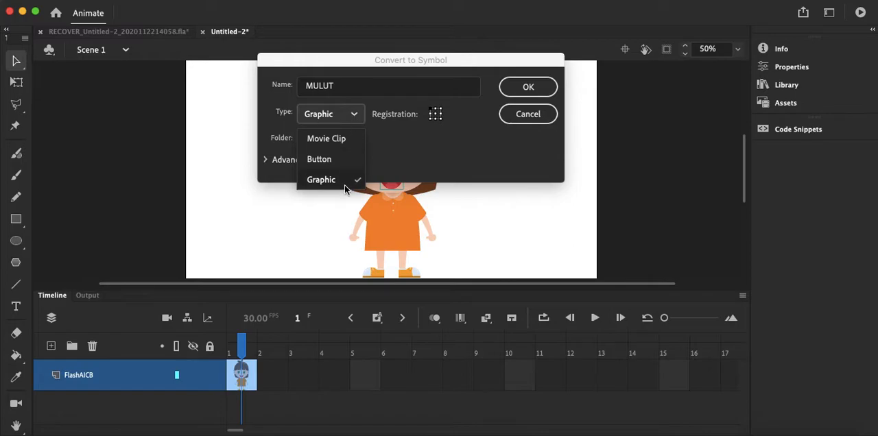
pyautogui.click(320, 180)
pyautogui.click(527, 95)
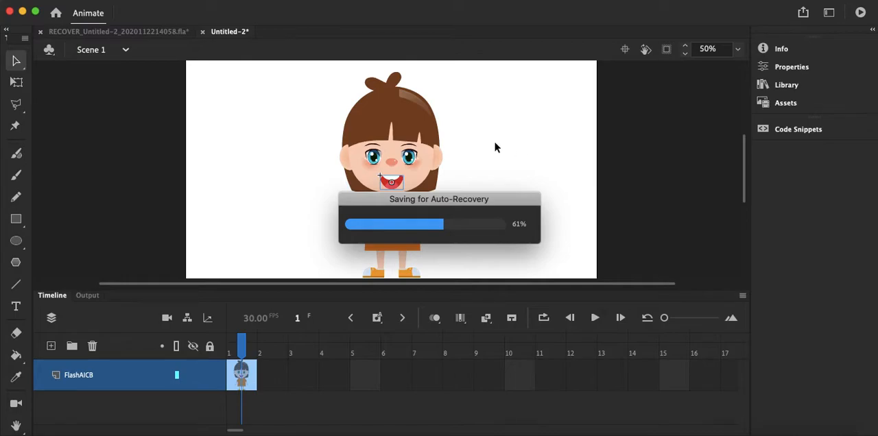
# Step: Open the MULUT symbol for editing and convert frames 2 to 10 to keyframes
pyautogui.doubleClick(396, 184)
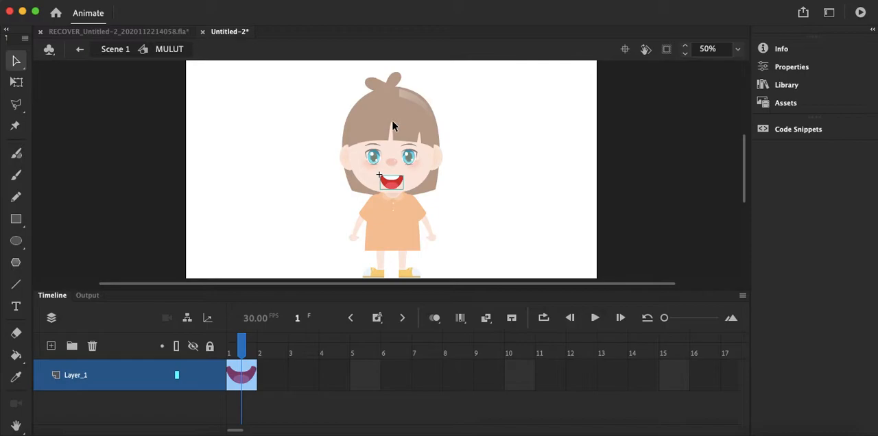
pyautogui.click(280, 378)
pyautogui.moveTo(280, 378); pyautogui.dragTo(524, 382)
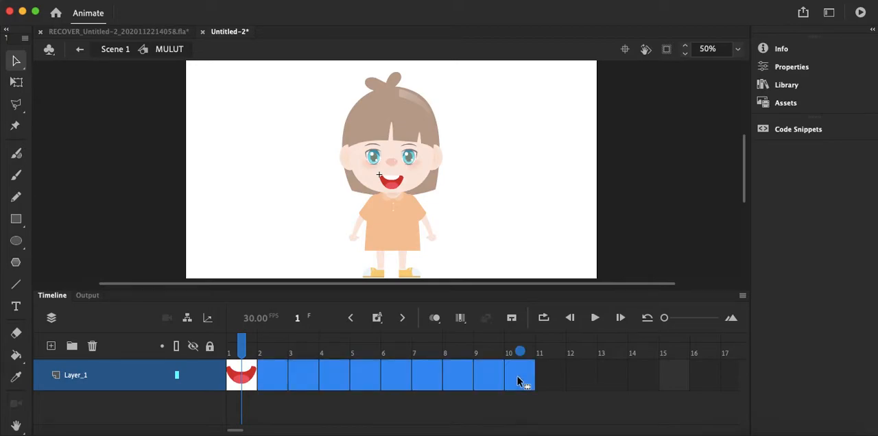
pyautogui.rightClick(517, 374)
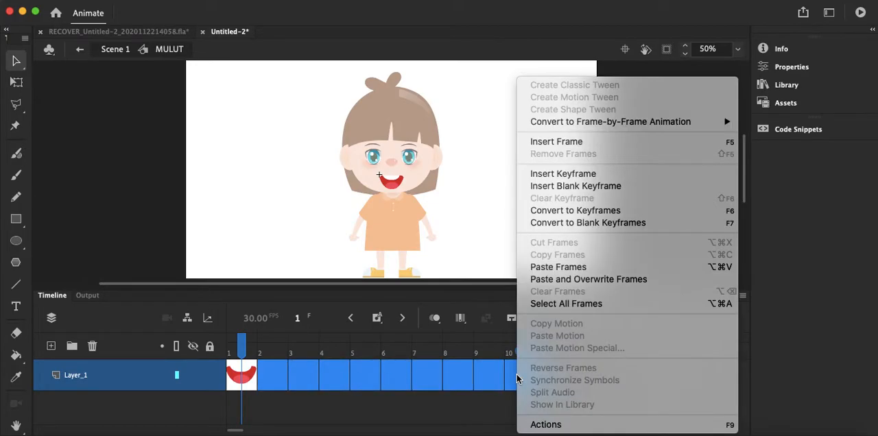
pyautogui.click(591, 211)
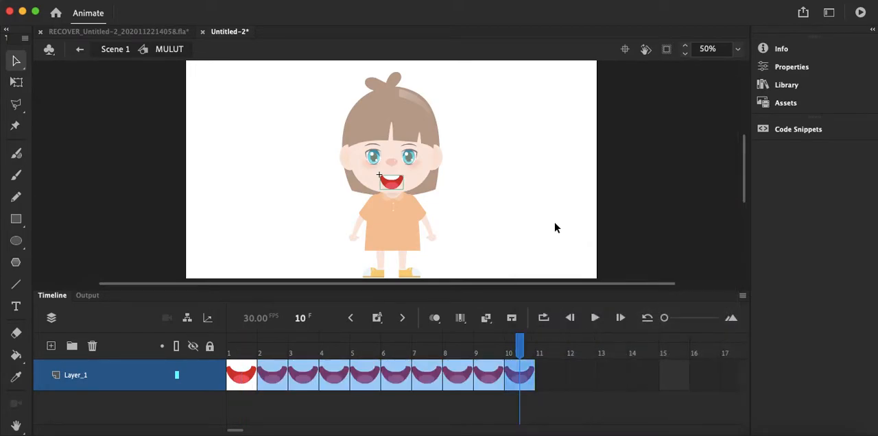
pyautogui.moveTo(522, 351); pyautogui.dragTo(520, 389)
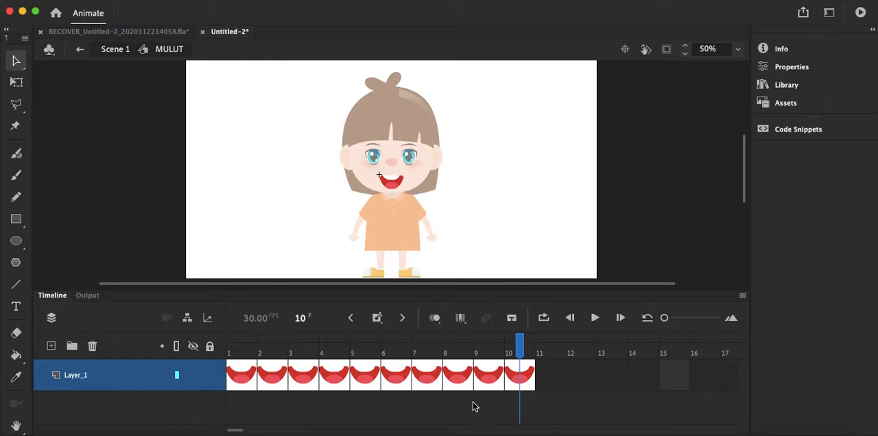
# Step: Insert a blank keyframe at frame 11 of the MULUT symbol
pyautogui.moveTo(239, 433); pyautogui.dragTo(243, 434)
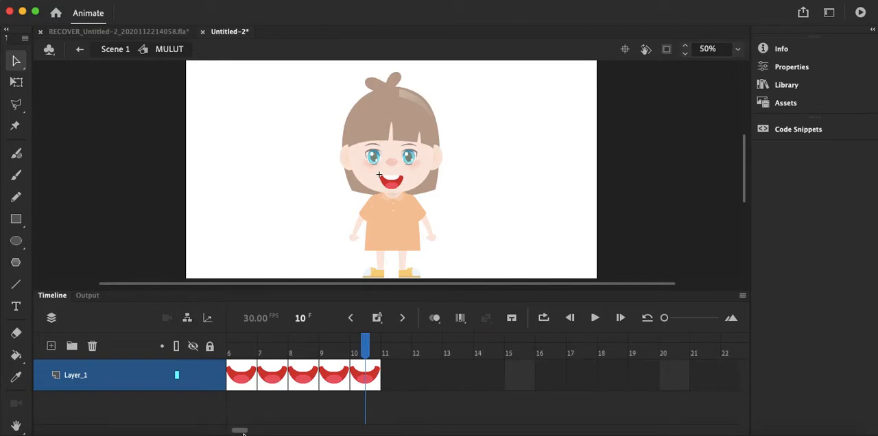
pyautogui.rightClick(396, 384)
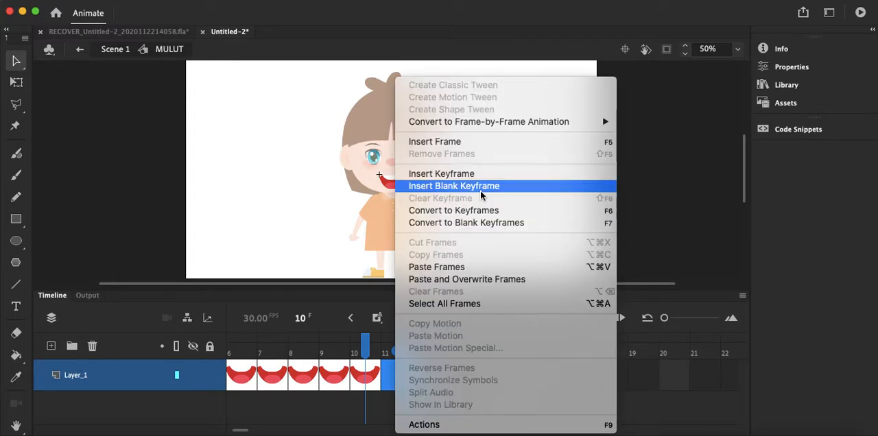
pyautogui.click(482, 195)
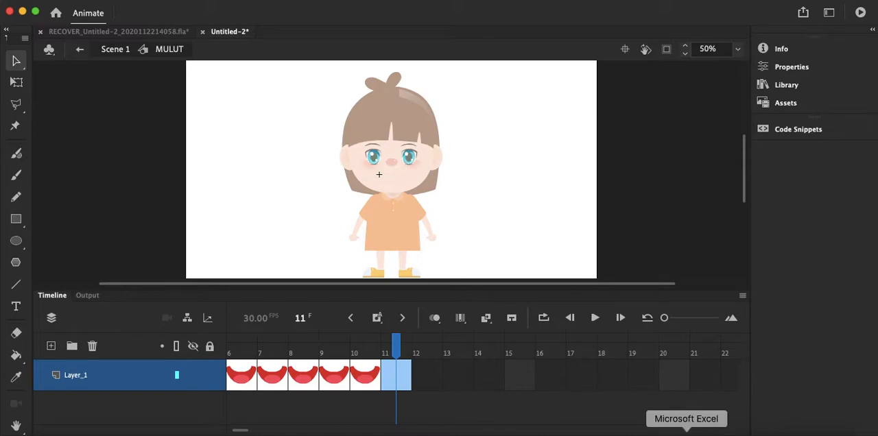
# Step: Copy the A,E,I mouth from the Illustrator chart and paste it into frame 11 of MULUT using the AI file importer preferences
pyautogui.click(721, 435)
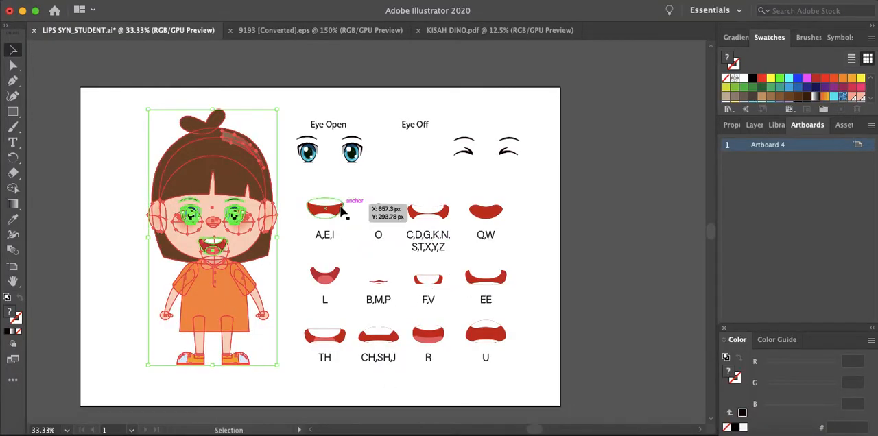
pyautogui.click(327, 211)
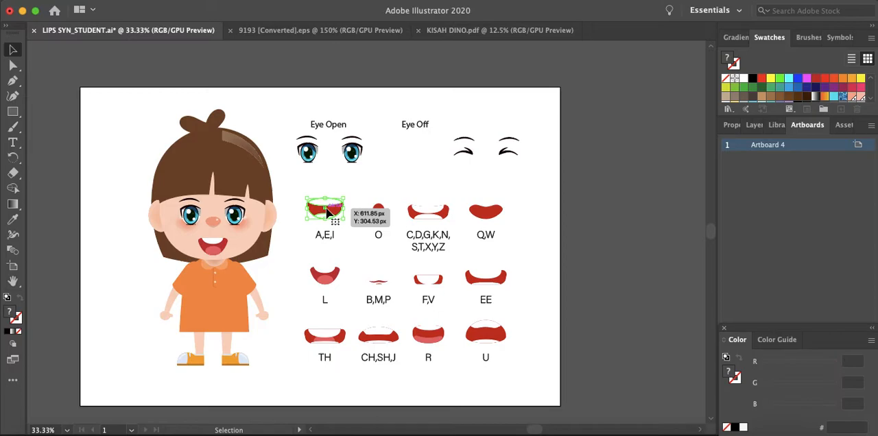
pyautogui.press('a')
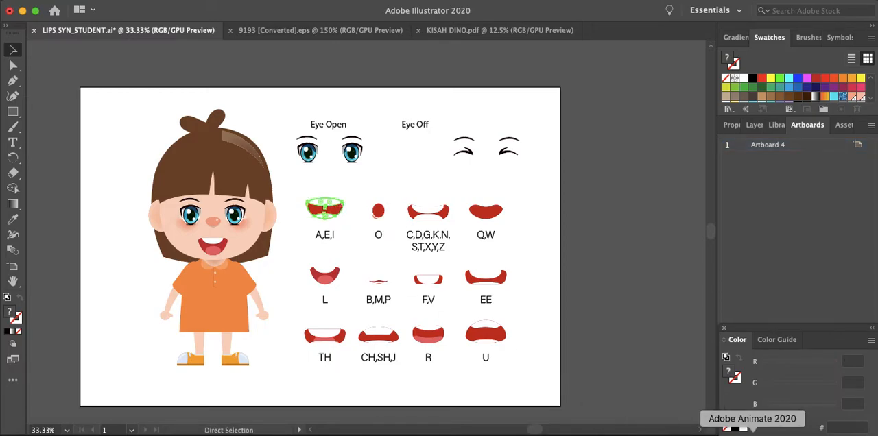
pyautogui.click(753, 432)
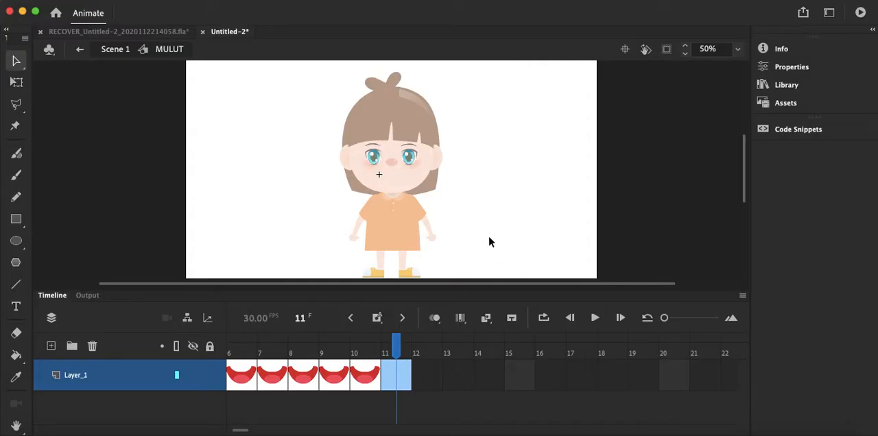
pyautogui.press('super+v')
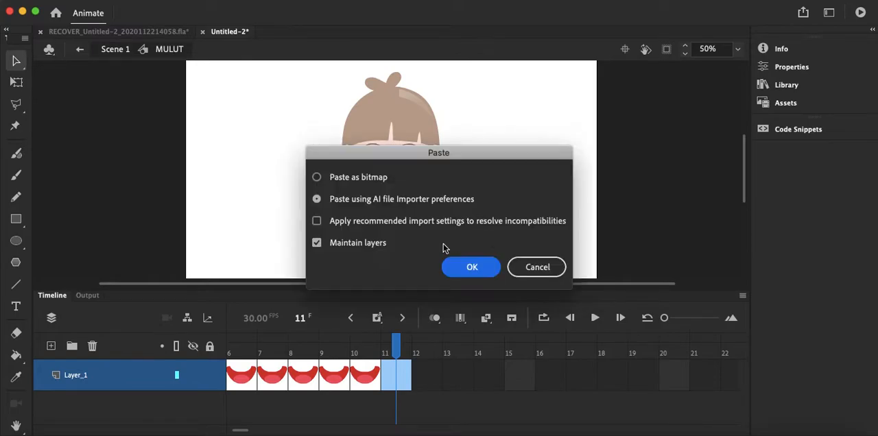
pyautogui.click(338, 245)
pyautogui.click(473, 260)
# Step: Position the A,E,I mouth on the girl's face in frame 11, aligning it with the smiling mouth in frame 10
pyautogui.moveTo(403, 186)
pyautogui.mouseDown()
pyautogui.moveTo(396, 190)
pyautogui.moveTo(398, 180)
pyautogui.mouseUp()
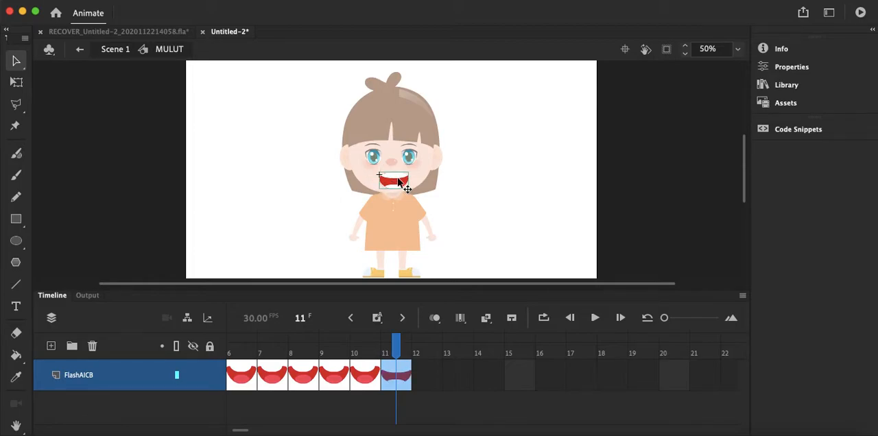
pyautogui.scroll(2, 398, 182)
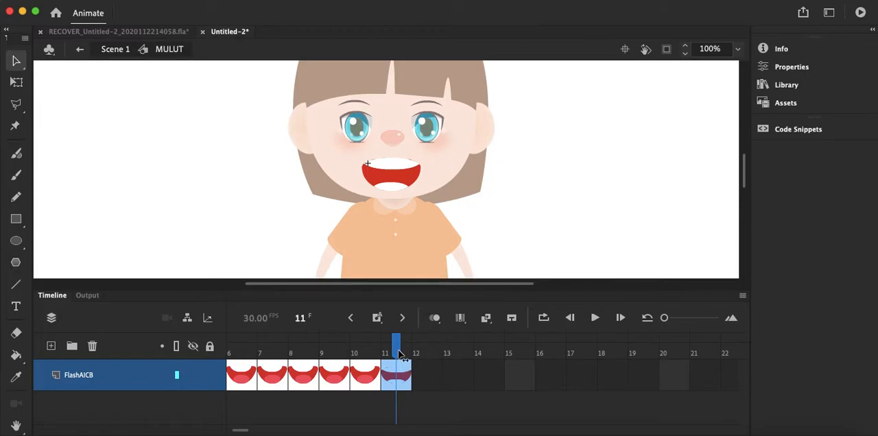
pyautogui.click(402, 353)
pyautogui.moveTo(381, 351); pyautogui.dragTo(409, 348)
pyautogui.click(409, 178)
pyautogui.press('Left')
pyautogui.press('Left')
pyautogui.press('Left')
pyautogui.press('Left')
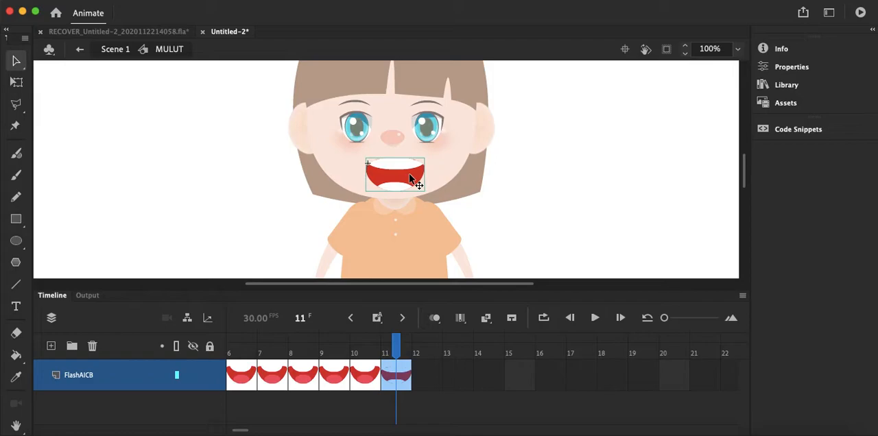
pyautogui.press('Right')
pyautogui.press('Right')
pyautogui.press('Right')
pyautogui.press('Right')
pyautogui.moveTo(402, 351)
pyautogui.mouseDown()
pyautogui.moveTo(334, 353)
pyautogui.moveTo(410, 354)
pyautogui.mouseUp()
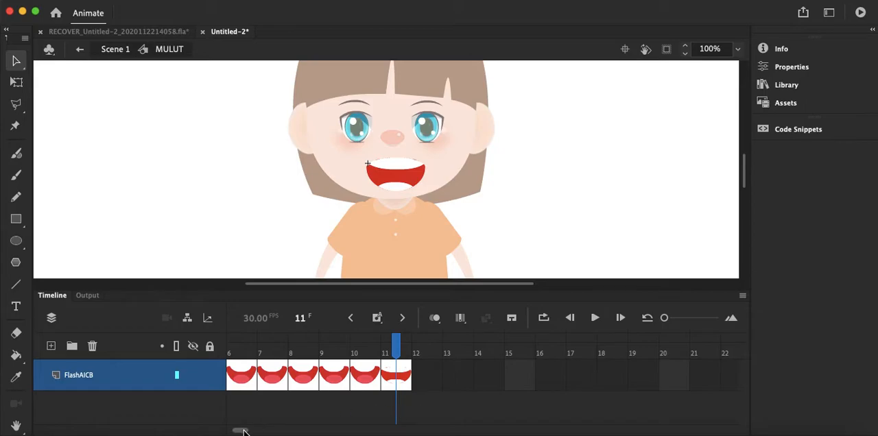
# Step: Convert frames 12 to 20 to keyframes that hold the A,E,I mouth
pyautogui.moveTo(243, 431); pyautogui.dragTo(249, 432)
pyautogui.moveTo(271, 382); pyautogui.dragTo(519, 384)
pyautogui.rightClick(521, 379)
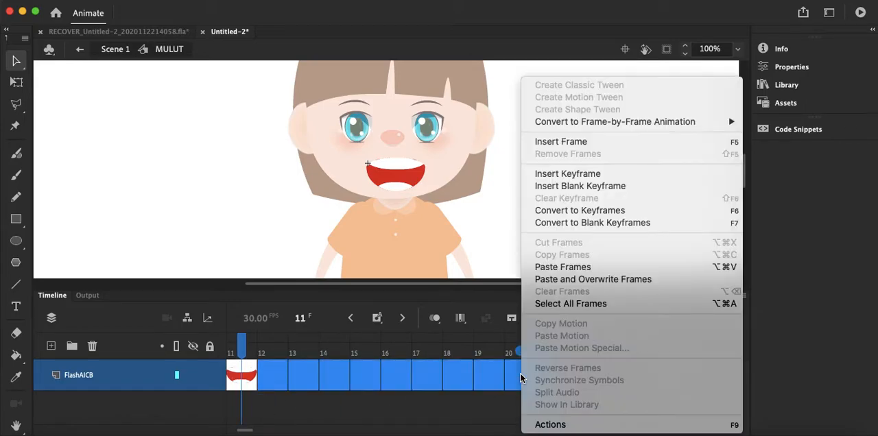
pyautogui.click(577, 210)
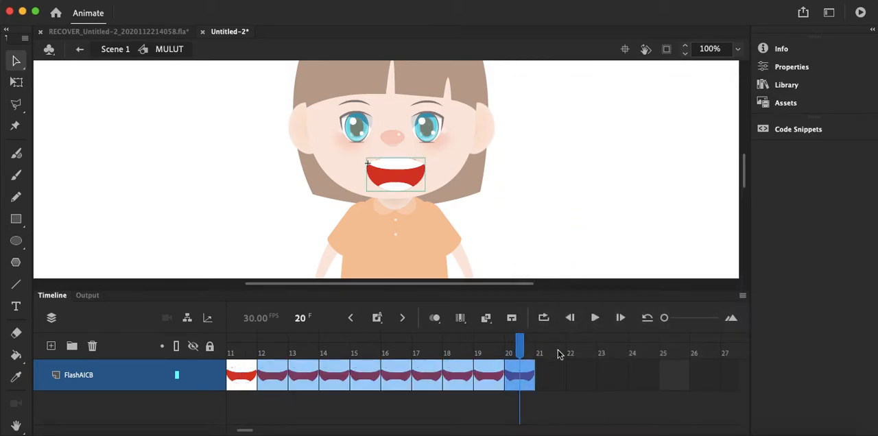
# Step: Insert a blank keyframe at frame 21 of the MULUT symbol
pyautogui.click(541, 374)
pyautogui.rightClick(542, 370)
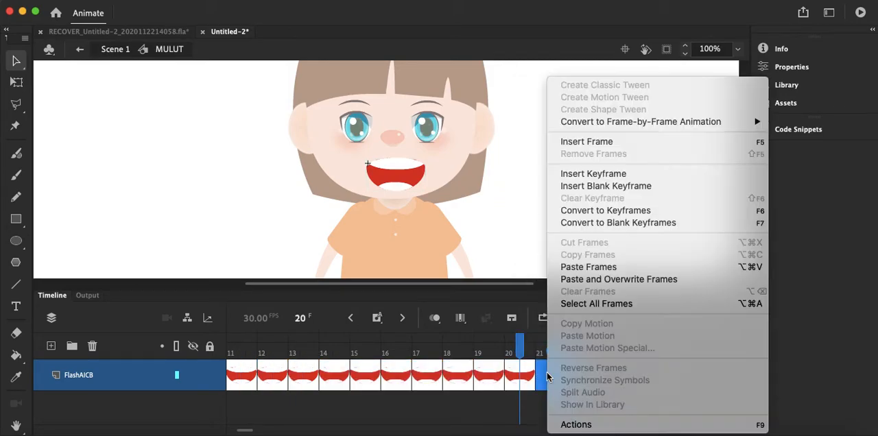
pyautogui.click(635, 187)
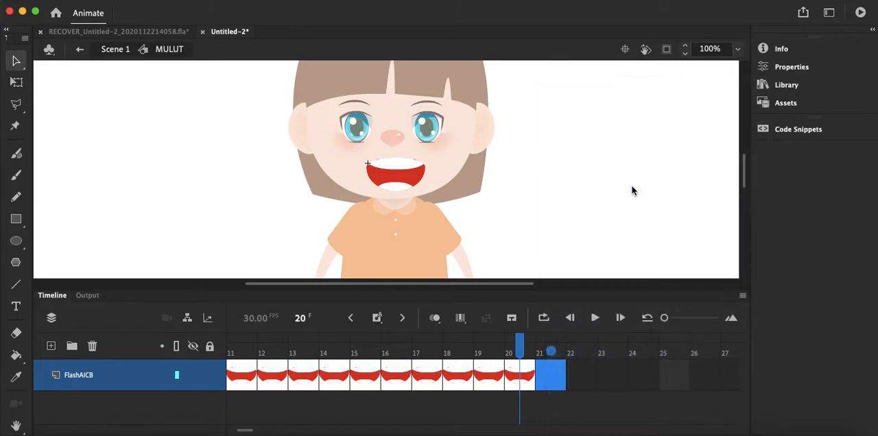
# Step: Copy the O mouth from the Illustrator chart, paste it into Animate frame 21 without maintaining layers, and centre it below the girl's nose
pyautogui.click(726, 429)
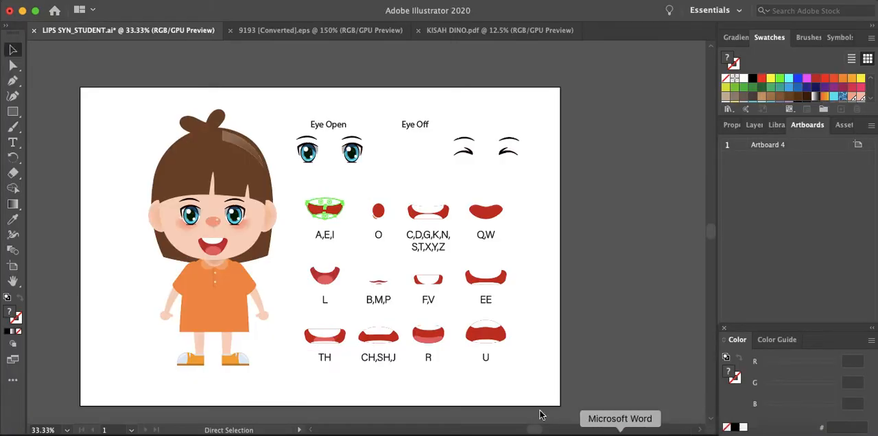
pyautogui.click(382, 214)
pyautogui.press('super+c')
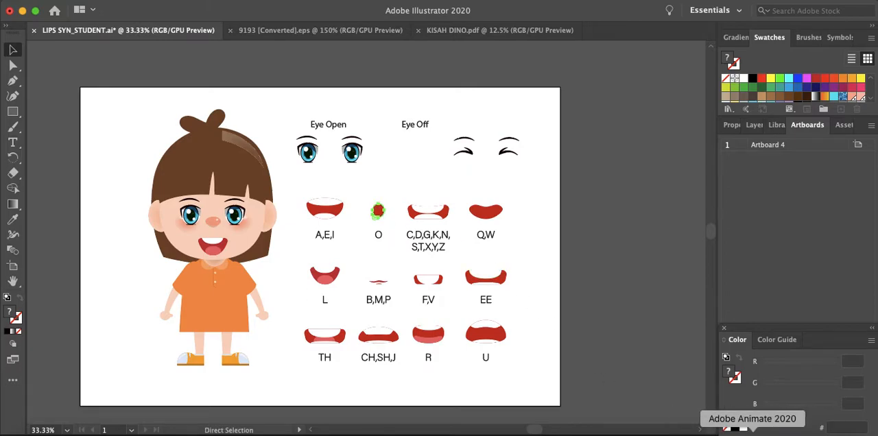
pyautogui.click(753, 430)
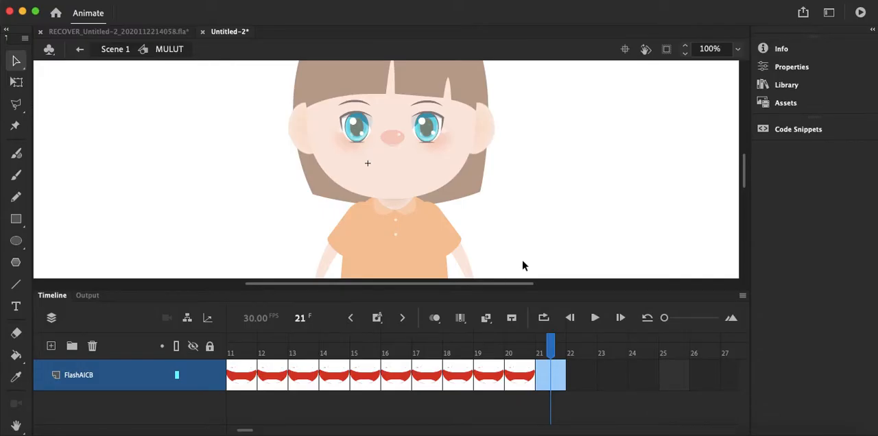
pyautogui.press('super+v')
pyautogui.click(367, 246)
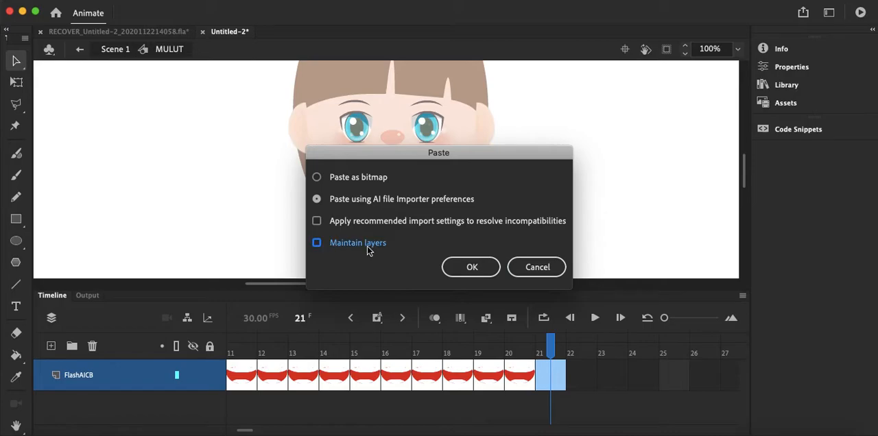
pyautogui.click(495, 270)
pyautogui.moveTo(378, 185); pyautogui.dragTo(393, 186)
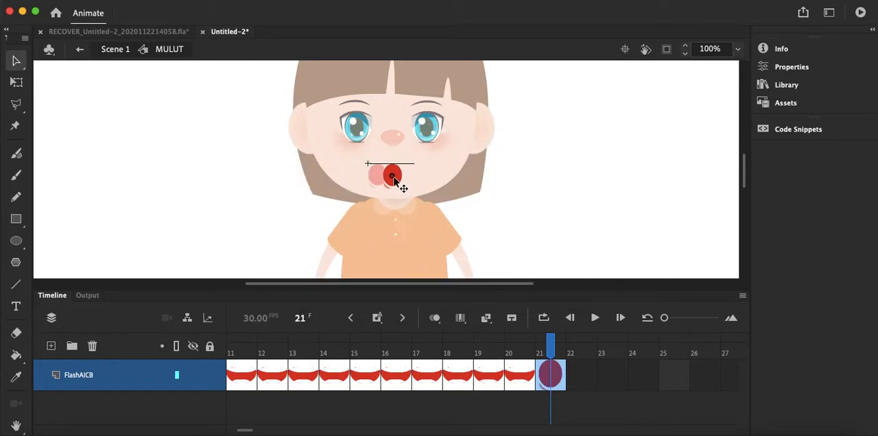
# Step: Convert frames 22 to 30 to keyframes holding the O mouth, and insert a blank keyframe at frame 31
pyautogui.moveTo(587, 393); pyautogui.dragTo(522, 388)
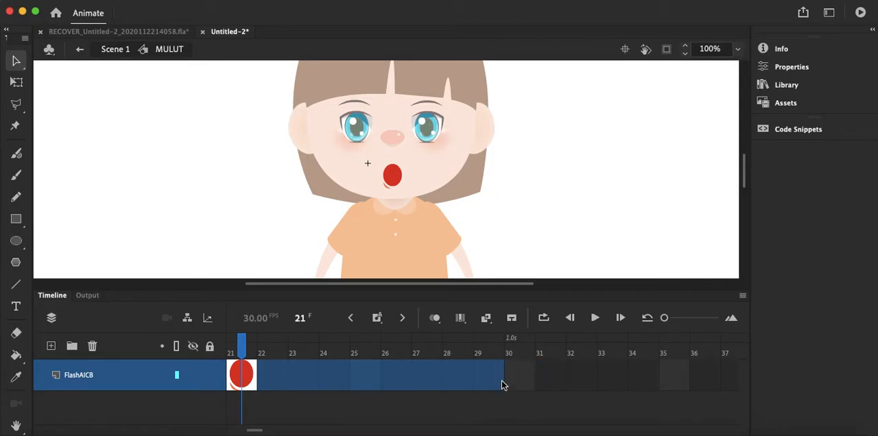
pyautogui.rightClick(520, 387)
pyautogui.click(615, 209)
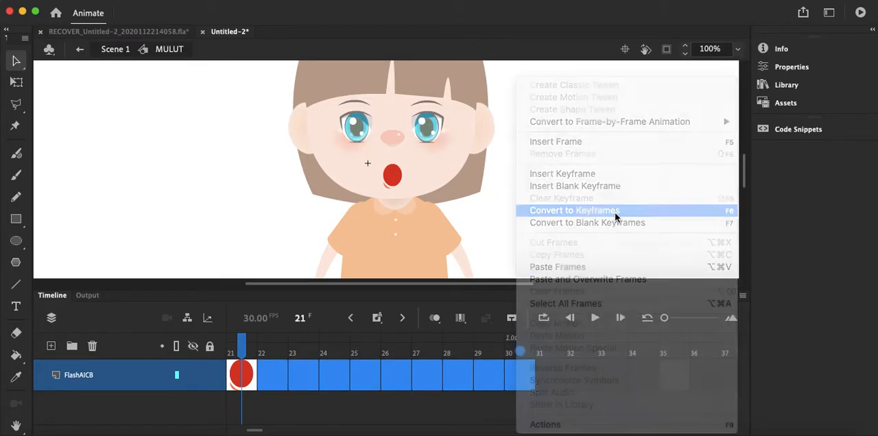
pyautogui.click(551, 381)
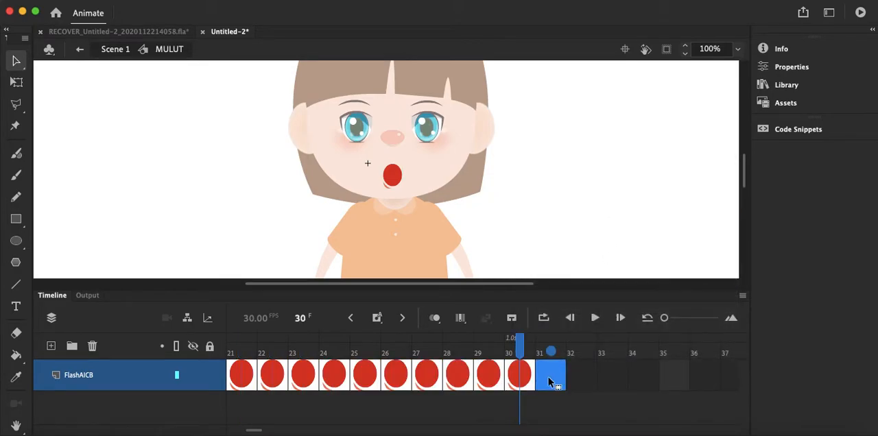
pyautogui.rightClick(548, 378)
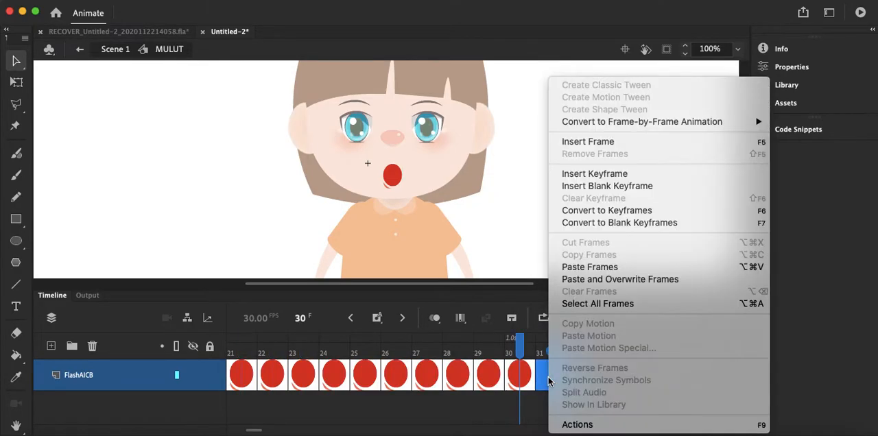
pyautogui.click(624, 186)
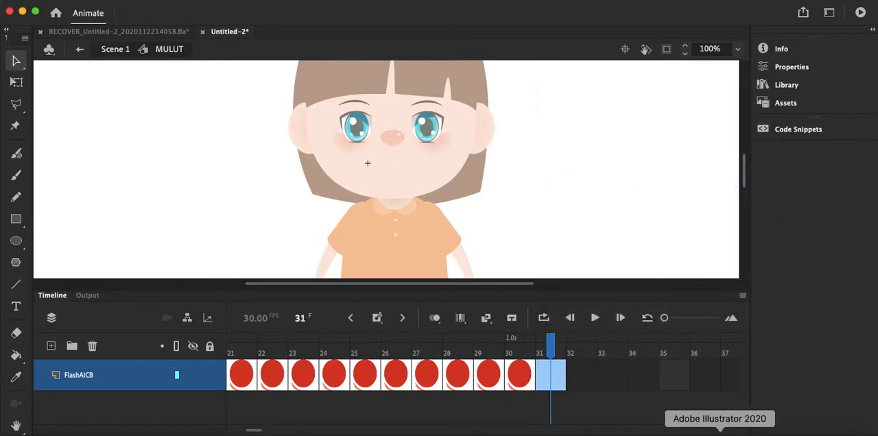
# Step: Copy the C,D,G,K,N,S,T,X,Y,Z mouth from the Illustrator chart and paste it into Animate frame 31 without maintaining layers
pyautogui.click(720, 433)
pyautogui.click(440, 218)
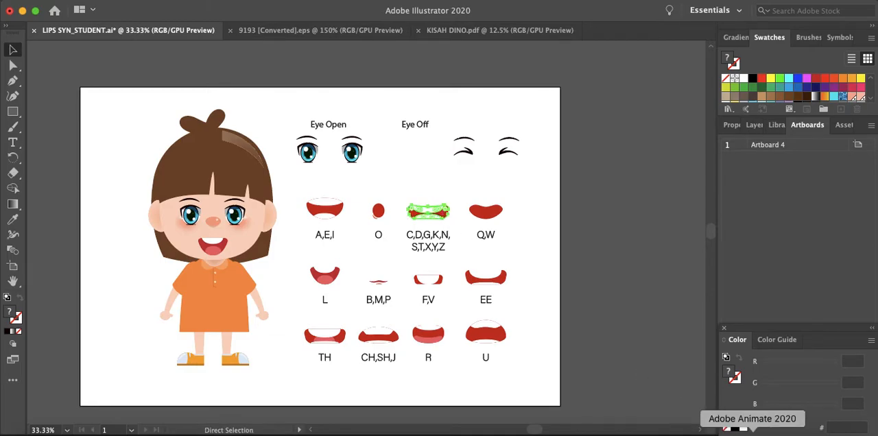
pyautogui.click(752, 433)
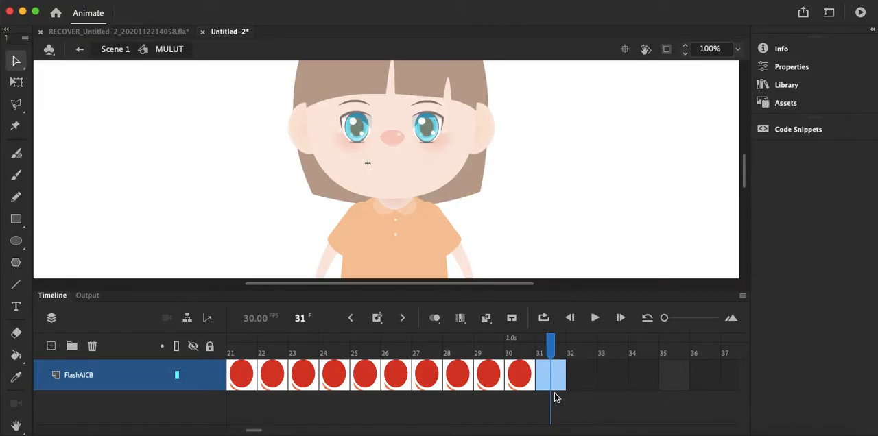
pyautogui.press('super+v')
pyautogui.click(344, 247)
pyautogui.click(469, 271)
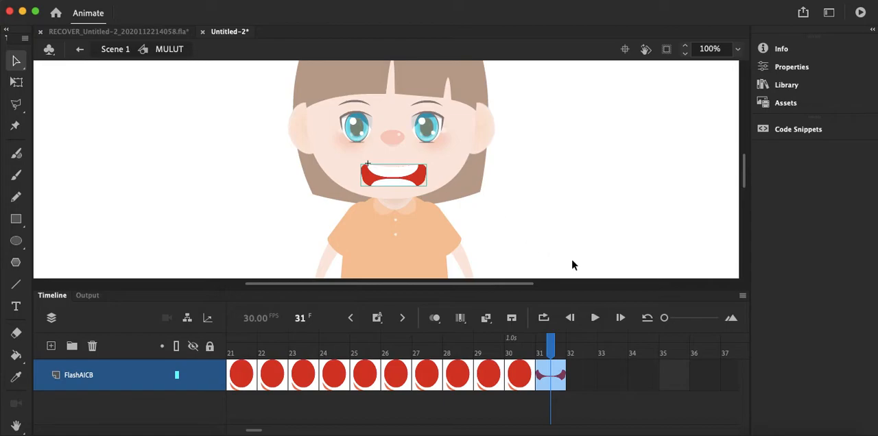
pyautogui.moveTo(581, 379); pyautogui.dragTo(639, 386)
pyautogui.click(557, 418)
pyautogui.click(563, 384)
pyautogui.moveTo(563, 387); pyautogui.dragTo(284, 371)
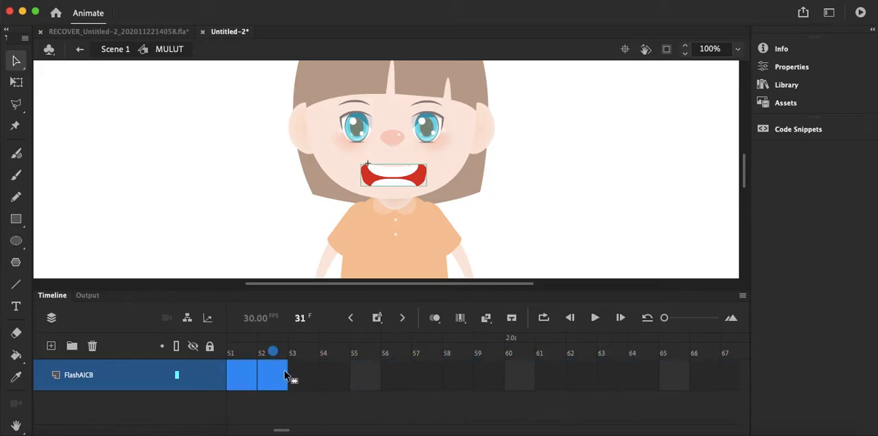
pyautogui.moveTo(287, 430); pyautogui.dragTo(264, 432)
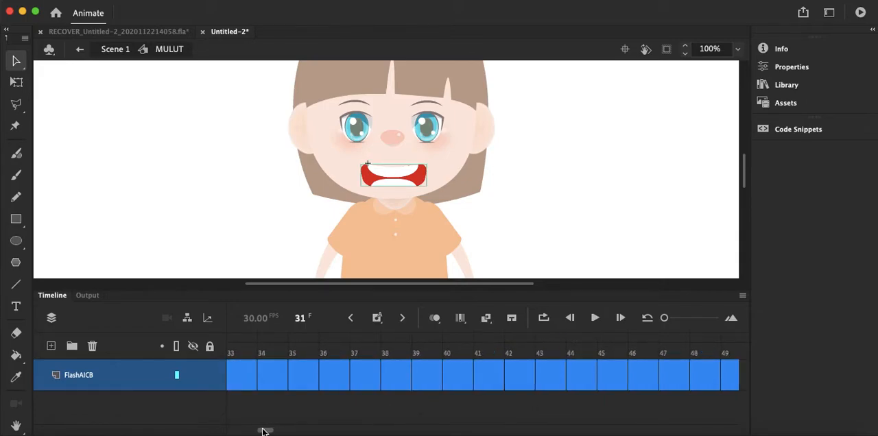
pyautogui.click(302, 423)
pyautogui.moveTo(264, 431); pyautogui.dragTo(260, 431)
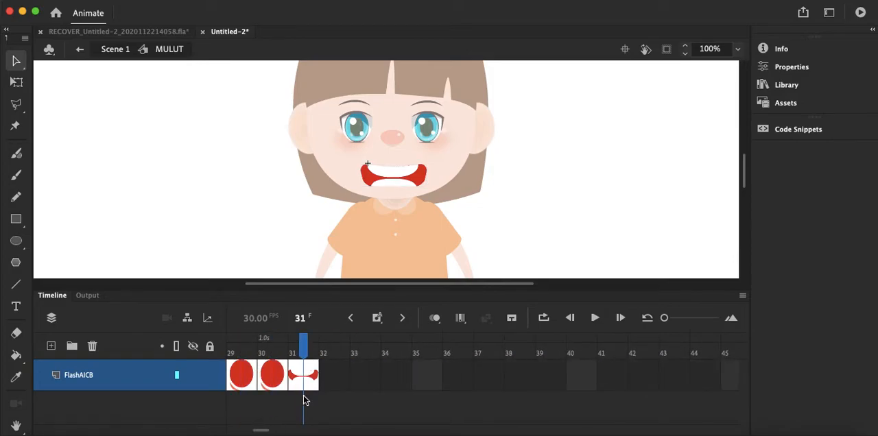
# Step: Convert frames 31 to 40 to keyframes holding the C,D,G,K,N,S,T,X,Y,Z mouth, and insert a blank keyframe at frame 41
pyautogui.moveTo(311, 376); pyautogui.dragTo(575, 387)
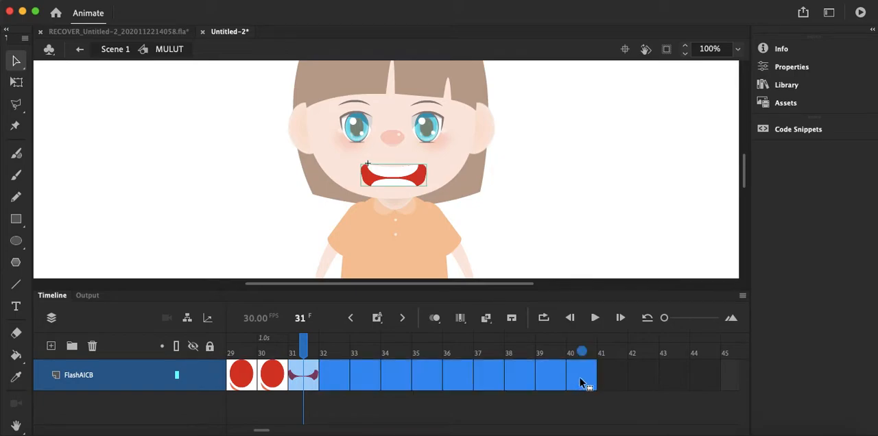
pyautogui.rightClick(581, 383)
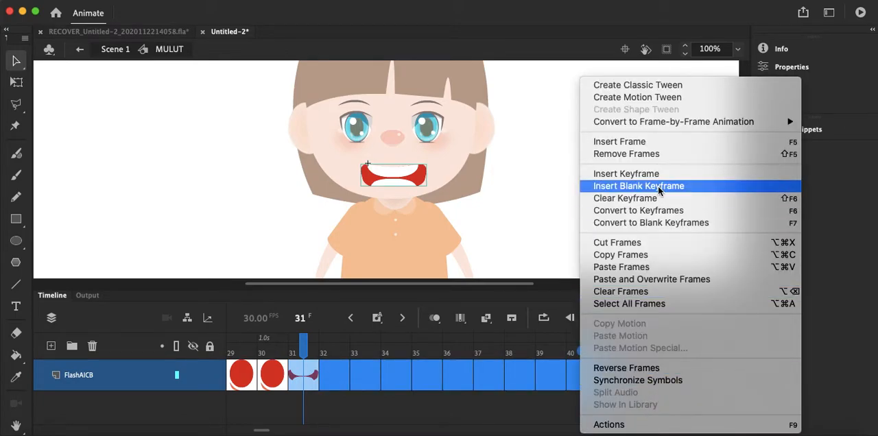
pyautogui.click(664, 212)
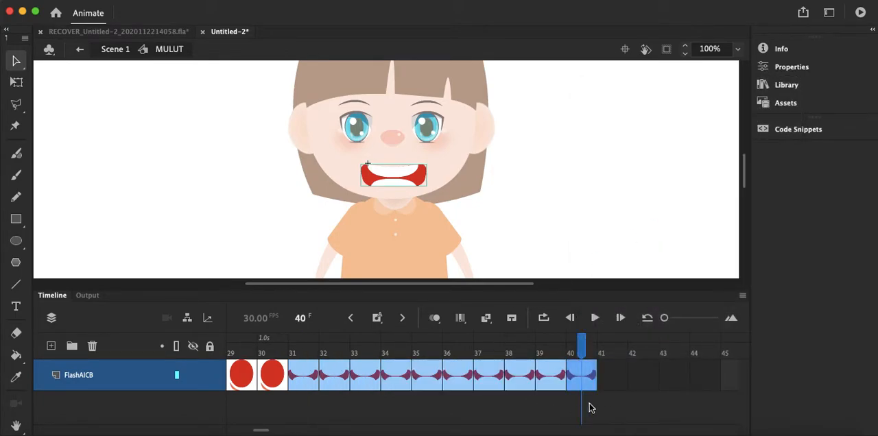
pyautogui.click(610, 384)
pyautogui.rightClick(610, 386)
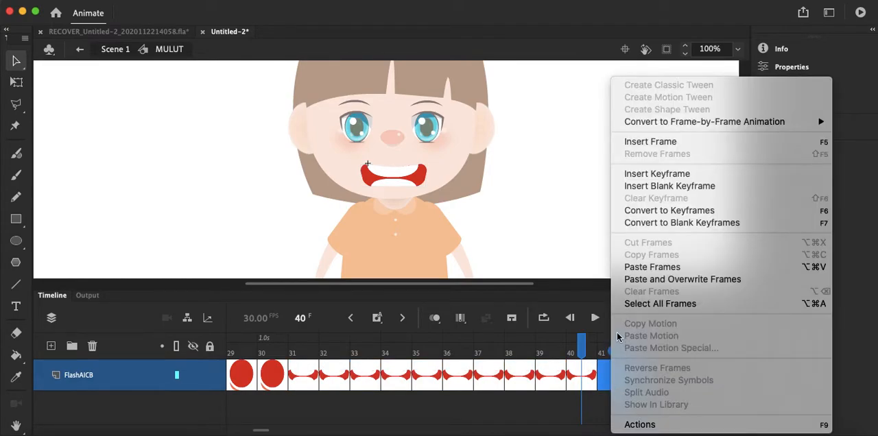
pyautogui.click(669, 187)
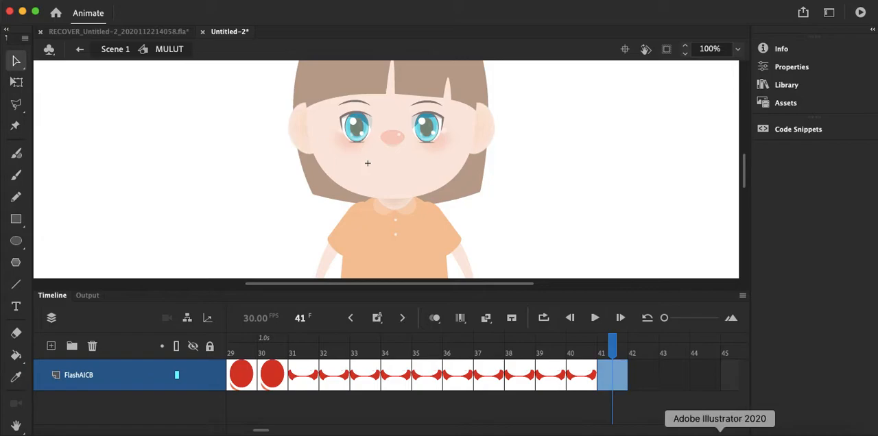
# Step: Copy the Q,W mouth from the Illustrator chart, paste it into Animate frame 41 without maintaining layers, and centre it under the nose
pyautogui.click(753, 432)
pyautogui.click(481, 214)
pyautogui.press('a')
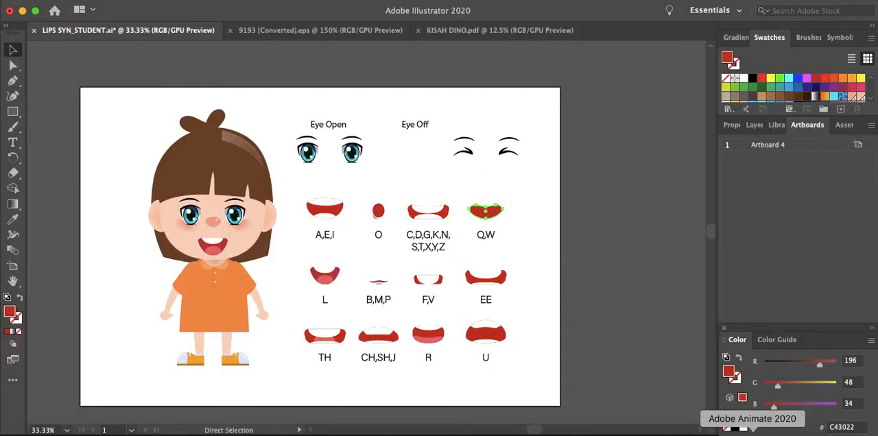
pyautogui.click(753, 432)
pyautogui.press('super+v')
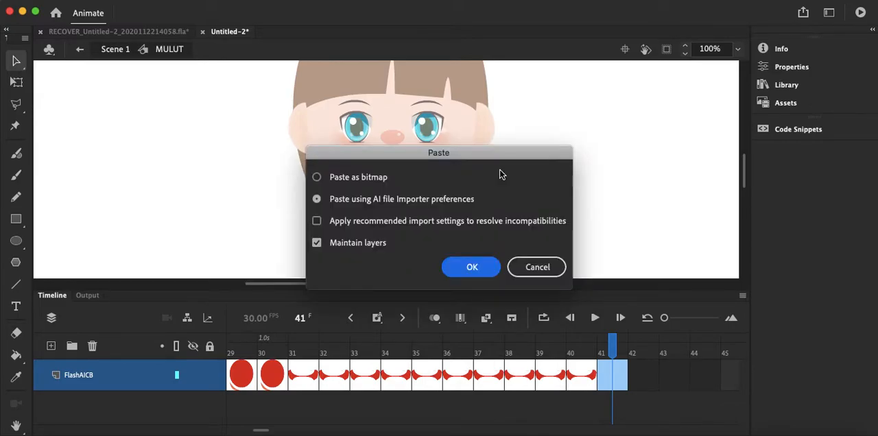
pyautogui.click(363, 244)
pyautogui.click(462, 268)
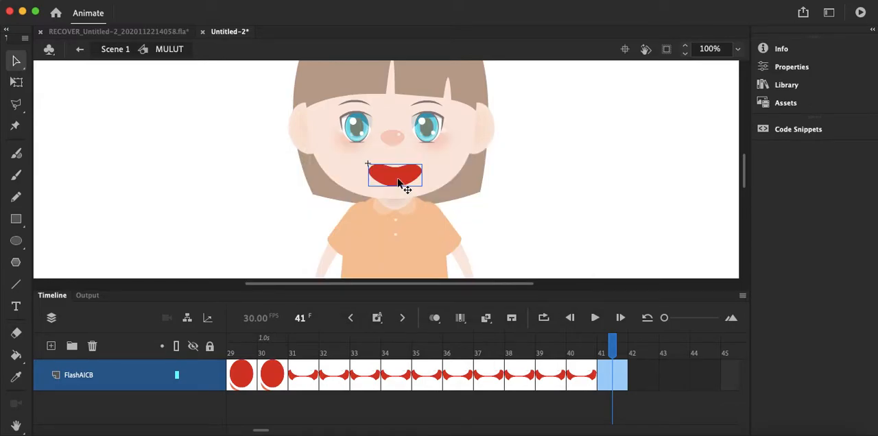
pyautogui.moveTo(392, 174); pyautogui.dragTo(391, 174)
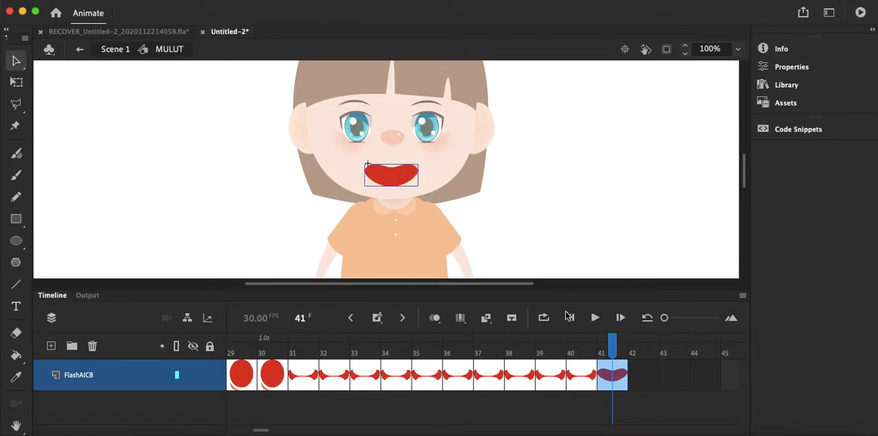
# Step: Convert frames 42 to 50 to keyframes holding the Q,W mouth, and insert a blank keyframe at frame 51
pyautogui.moveTo(261, 431); pyautogui.dragTo(270, 432)
pyautogui.moveTo(375, 382); pyautogui.dragTo(608, 387)
pyautogui.rightClick(606, 382)
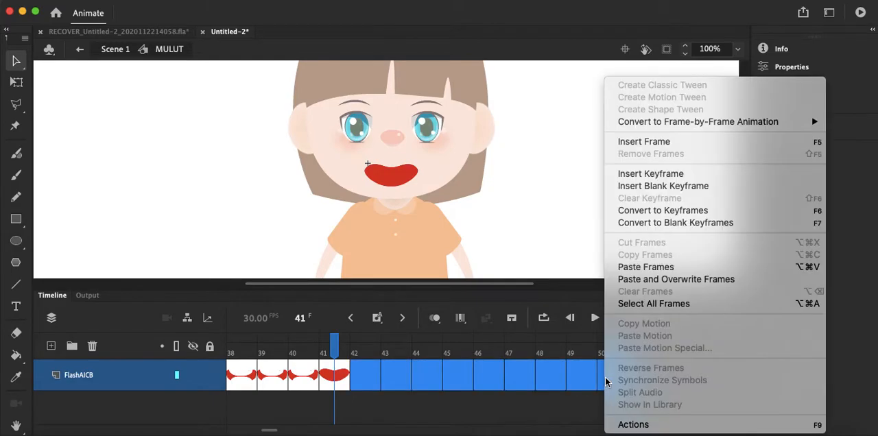
pyautogui.click(661, 214)
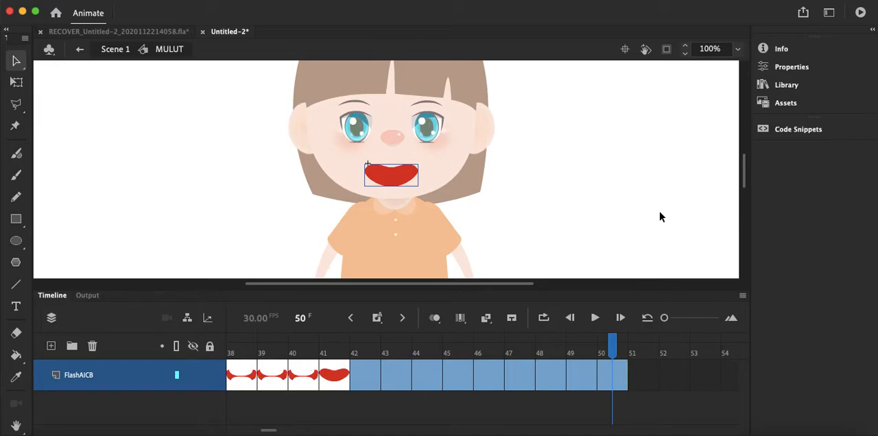
pyautogui.click(643, 378)
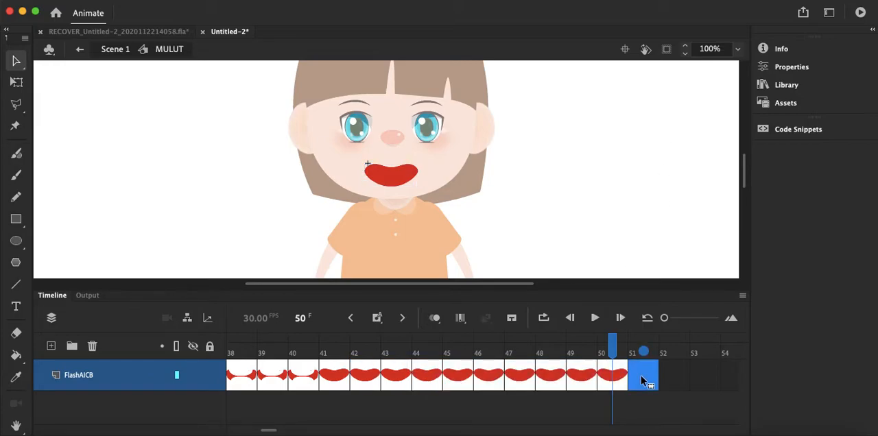
pyautogui.rightClick(643, 381)
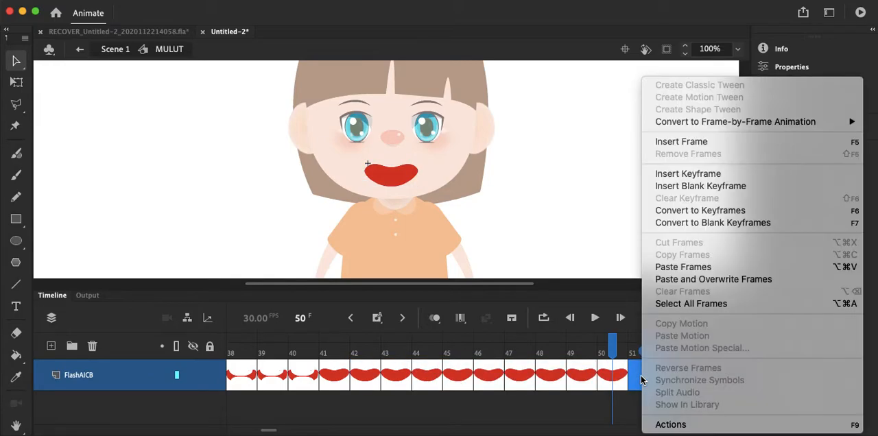
pyautogui.click(707, 186)
# Step: Copy the L mouth from the Illustrator chart and paste it into Animate frame 51 using the AI file importer preferences
pyautogui.click(720, 433)
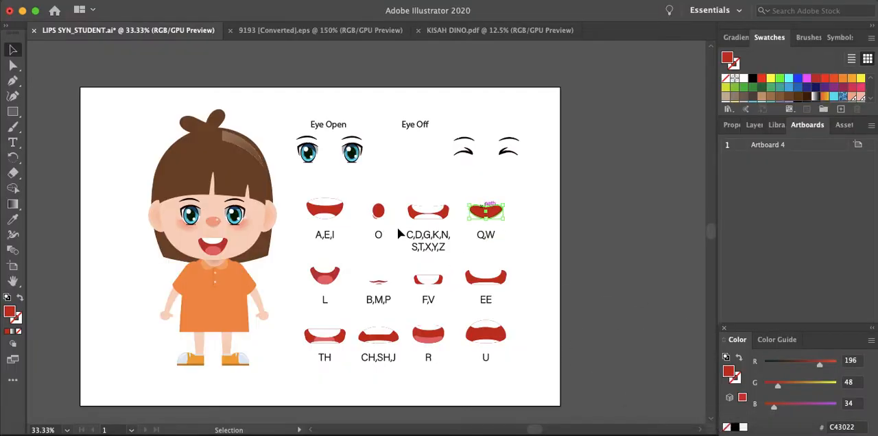
pyautogui.click(332, 275)
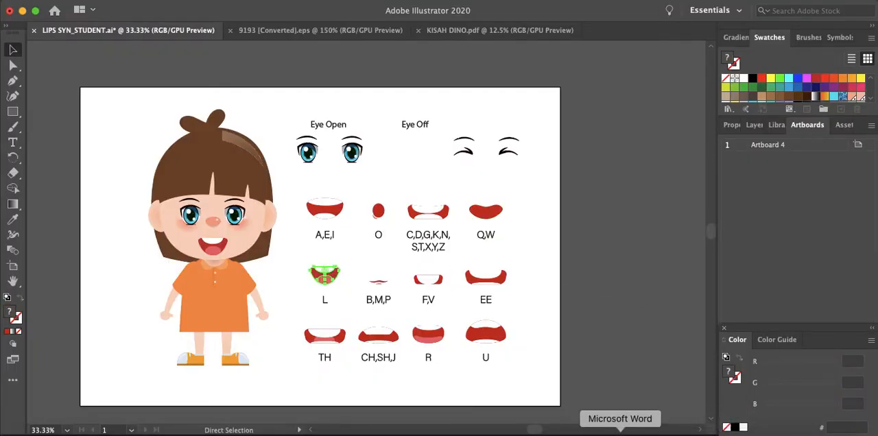
pyautogui.click(738, 431)
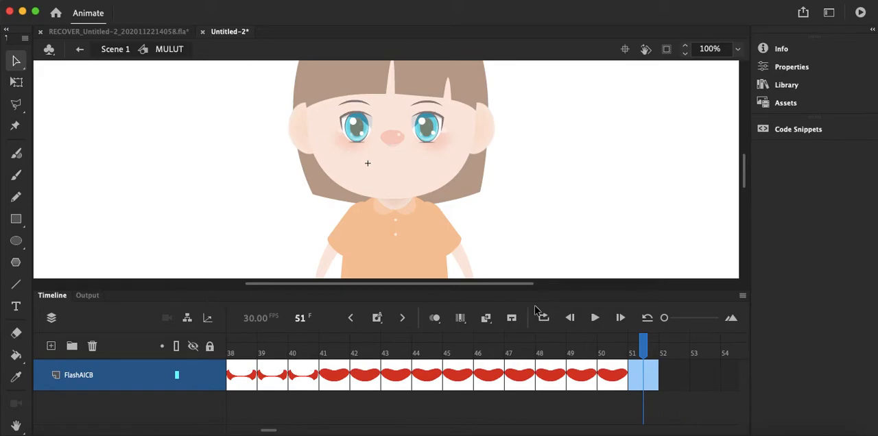
pyautogui.press('super+v')
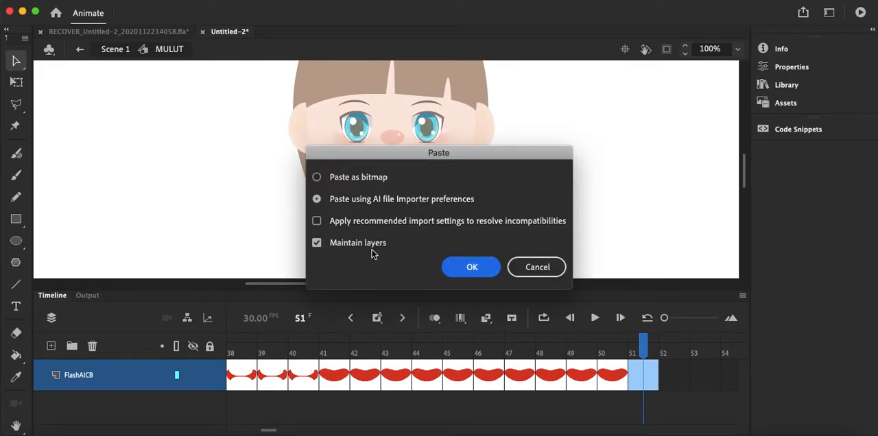
pyautogui.click(472, 267)
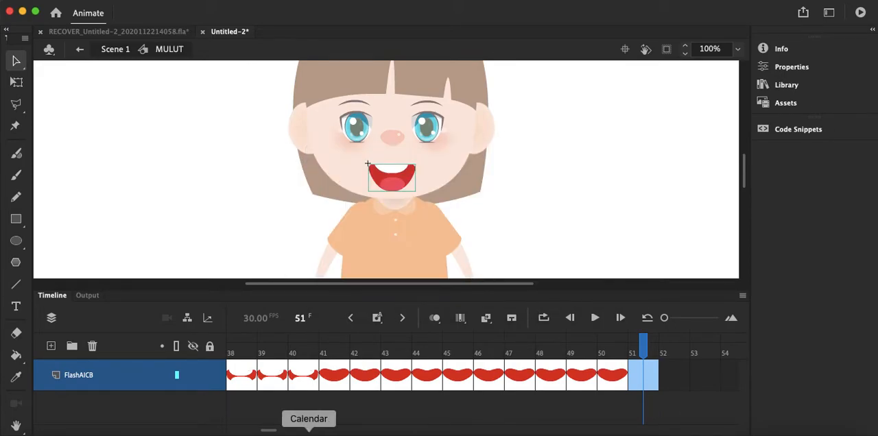
pyautogui.hscroll(5, 275, 432)
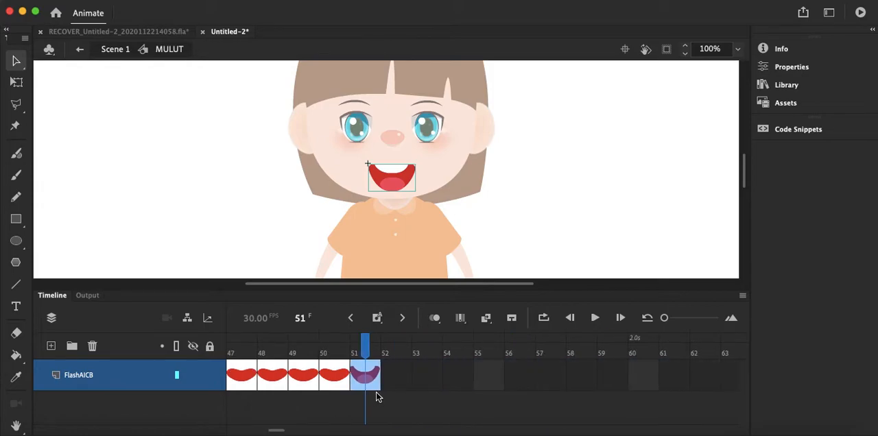
# Step: Convert frames 52 to 60 to keyframes holding the L mouth, and insert a blank keyframe at frame 61
pyautogui.moveTo(395, 382); pyautogui.dragTo(647, 382)
pyautogui.rightClick(647, 382)
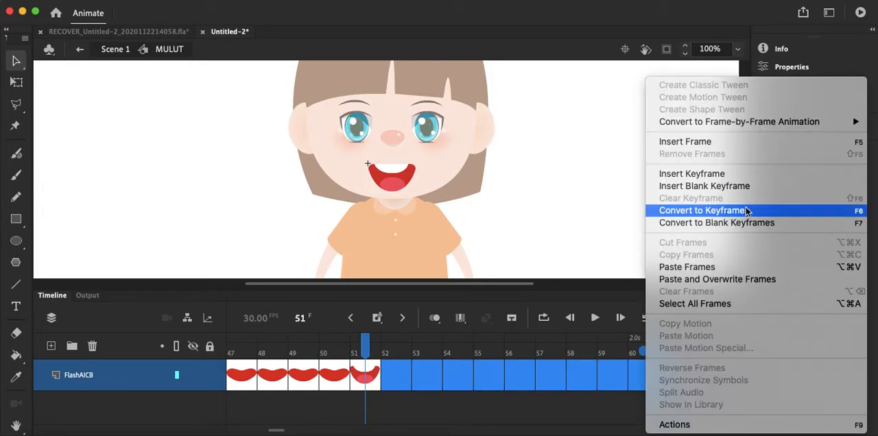
pyautogui.click(738, 212)
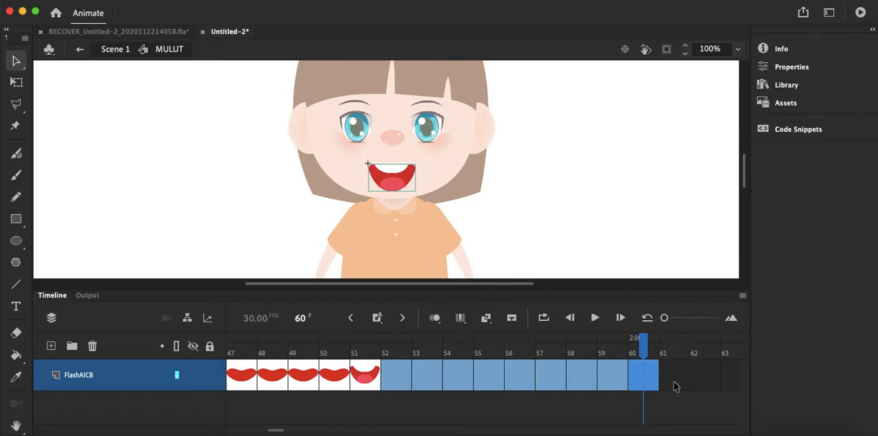
pyautogui.click(674, 383)
pyautogui.rightClick(679, 380)
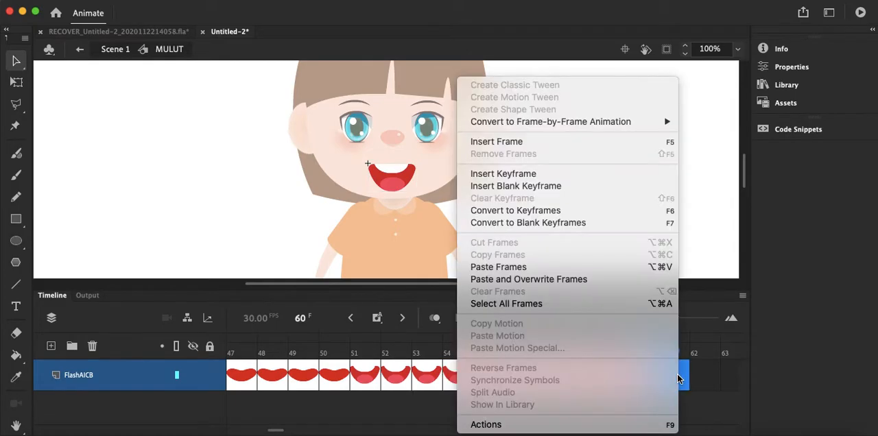
pyautogui.click(573, 188)
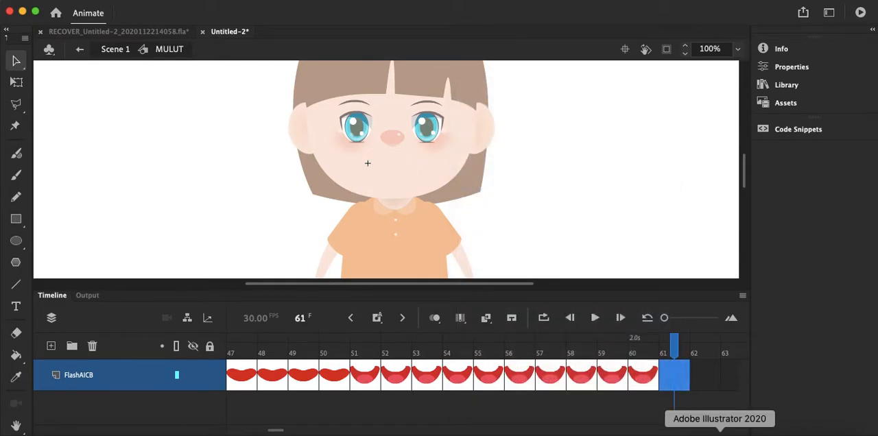
# Step: Copy the B,M,P mouth from the Illustrator chart, paste it into Animate frame 61 without maintaining layers, and centre it under the nose
pyautogui.click(720, 434)
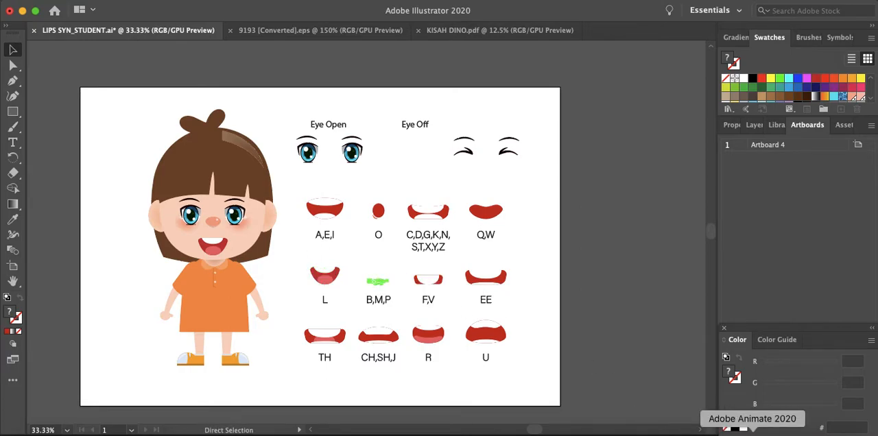
pyautogui.click(751, 434)
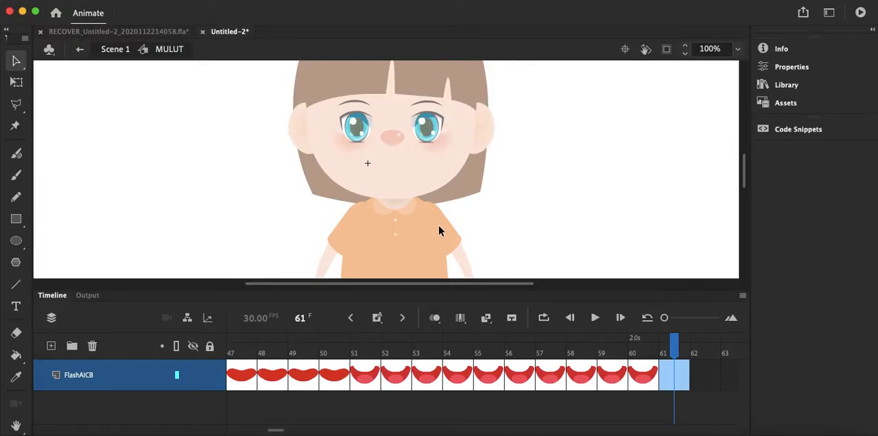
pyautogui.press('super+v')
pyautogui.click(373, 248)
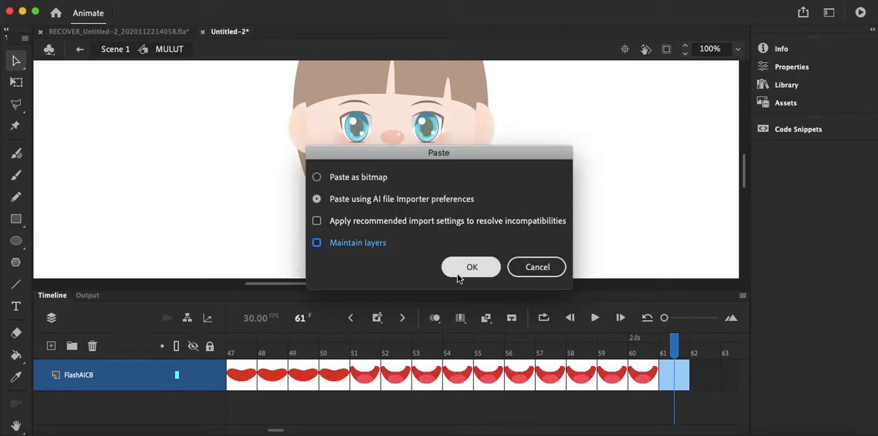
pyautogui.click(466, 267)
pyautogui.moveTo(388, 169); pyautogui.dragTo(395, 174)
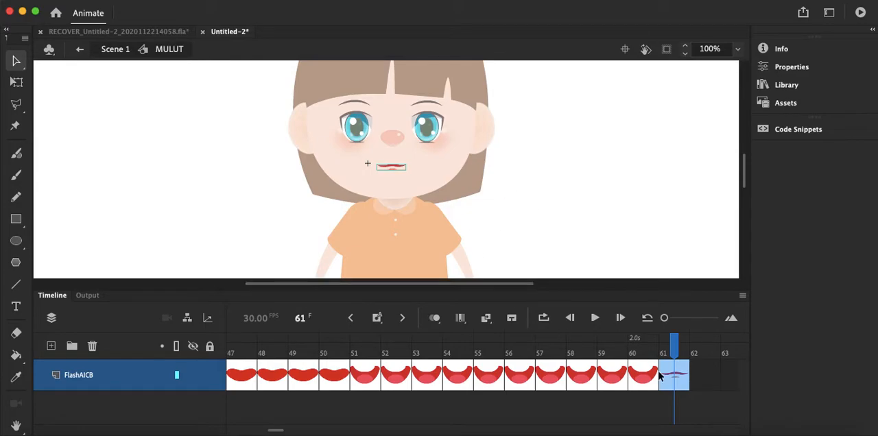
# Step: Convert frames 62 to 70 to keyframes holding the B,M,P mouth, and insert a blank keyframe at frame 71
pyautogui.hscroll(5, 278, 429)
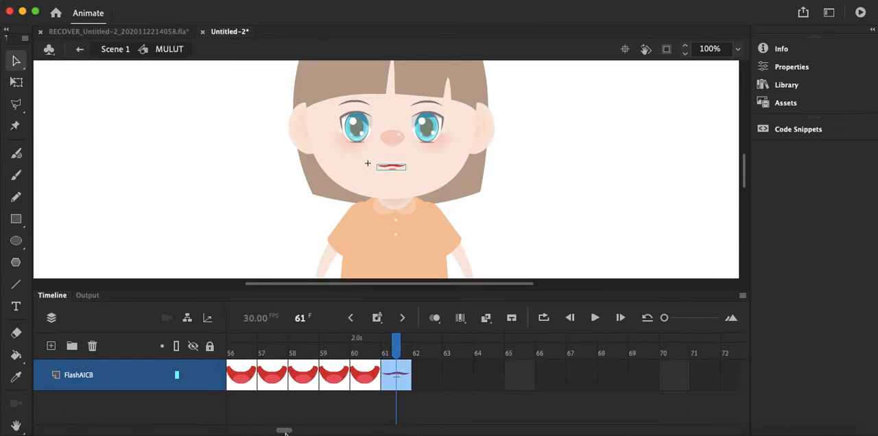
pyautogui.moveTo(363, 382); pyautogui.dragTo(611, 386)
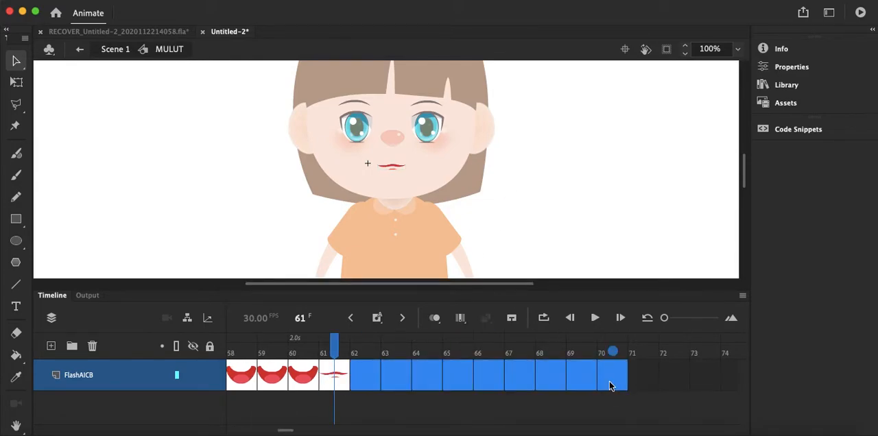
pyautogui.rightClick(611, 387)
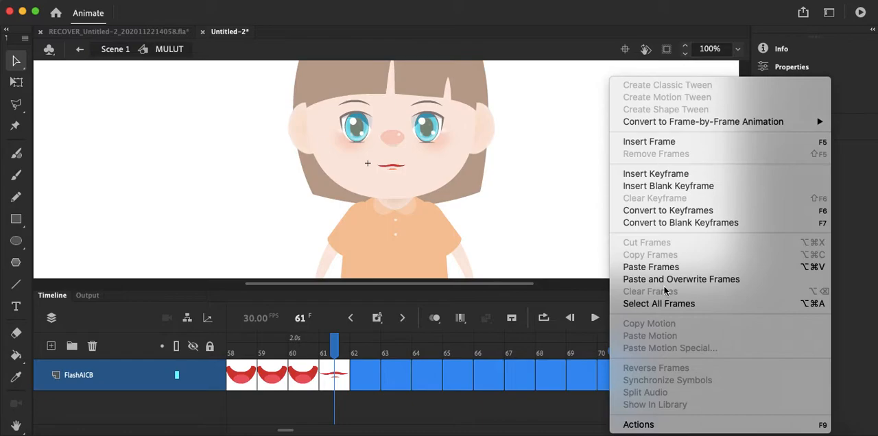
pyautogui.click(681, 211)
pyautogui.click(645, 375)
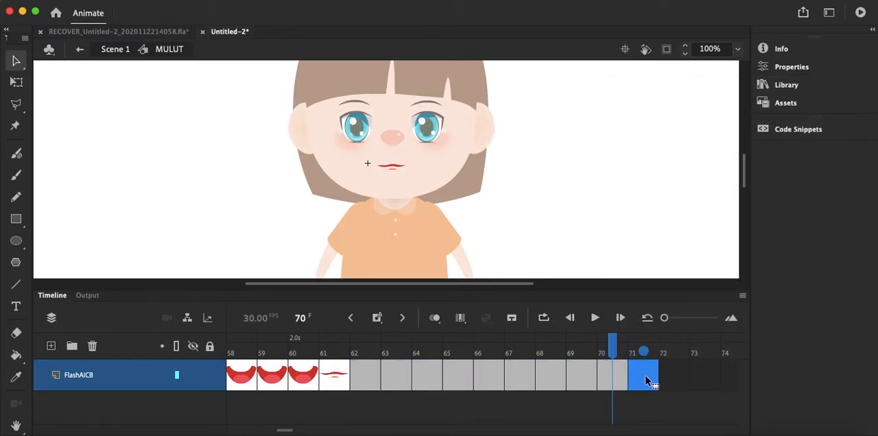
pyautogui.rightClick(645, 375)
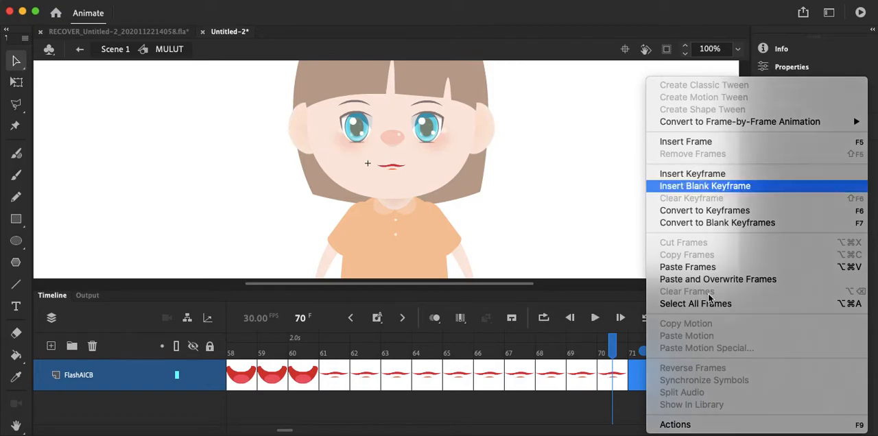
pyautogui.click(706, 187)
# Step: Copy the F,V mouth from the Illustrator chart and paste it into Animate frame 71 under the nose without maintaining layers
pyautogui.click(721, 434)
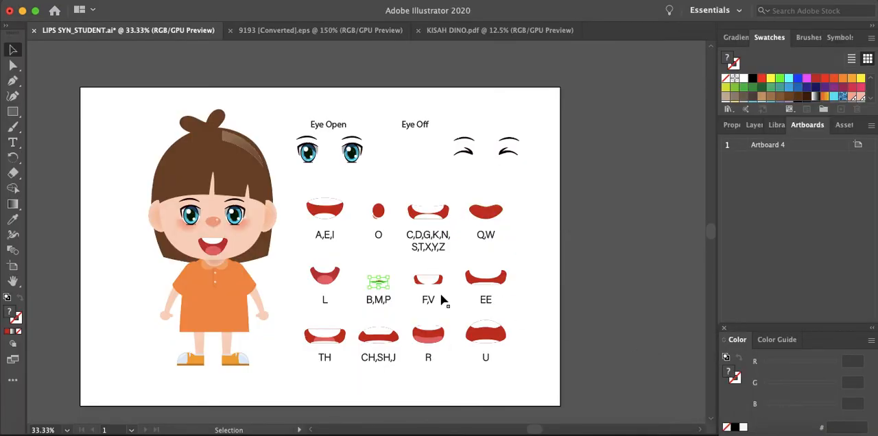
pyautogui.click(429, 280)
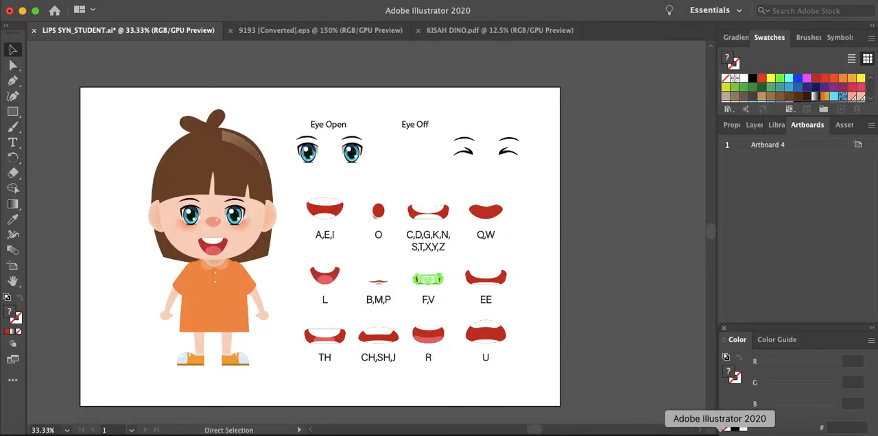
pyautogui.click(774, 433)
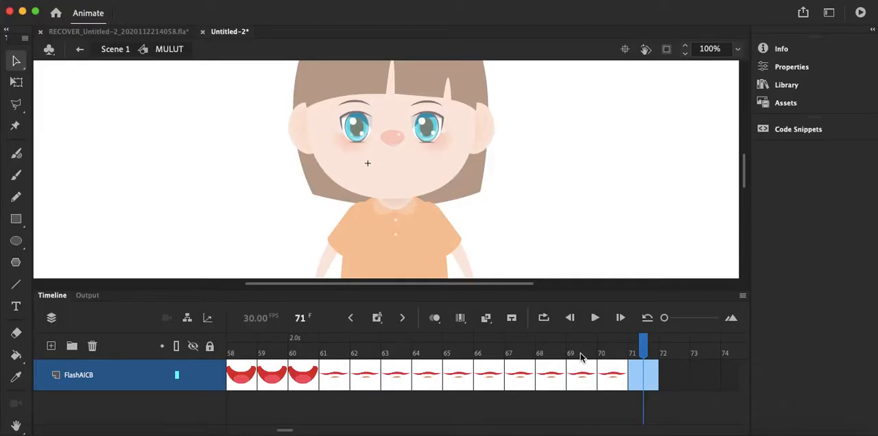
pyautogui.press('super+v')
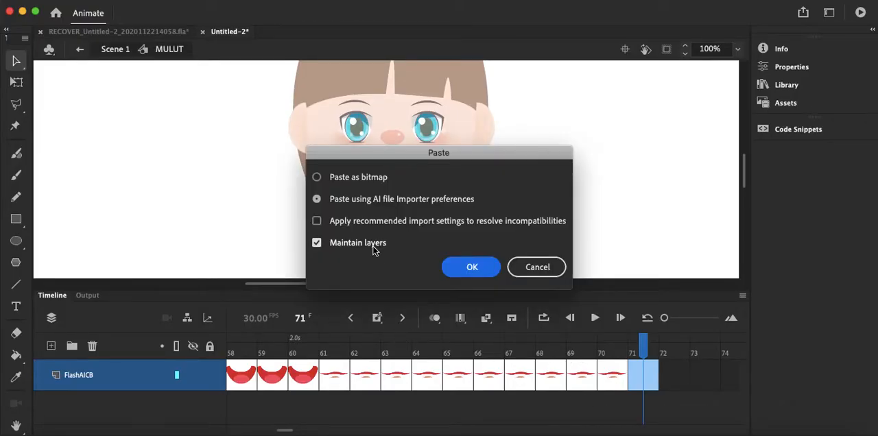
pyautogui.click(461, 267)
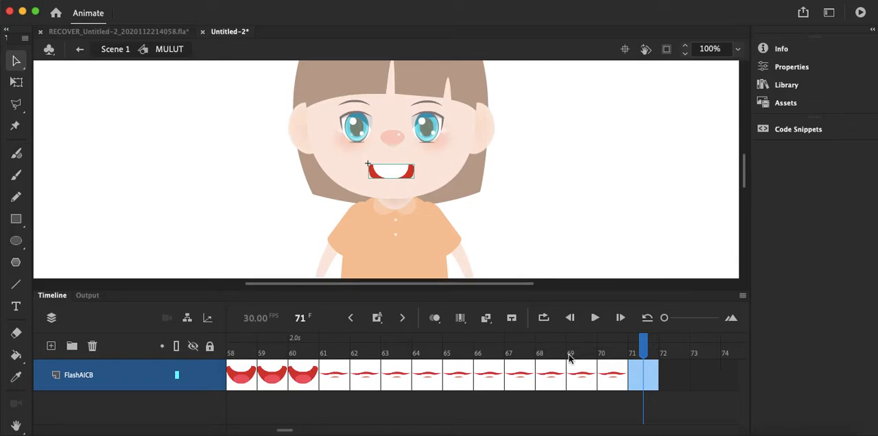
# Step: Convert frames 72 to 80 to keyframes holding the F,V mouth, and insert a blank keyframe at frame 81
pyautogui.moveTo(289, 432); pyautogui.dragTo(296, 432)
pyautogui.moveTo(336, 388); pyautogui.dragTo(581, 391)
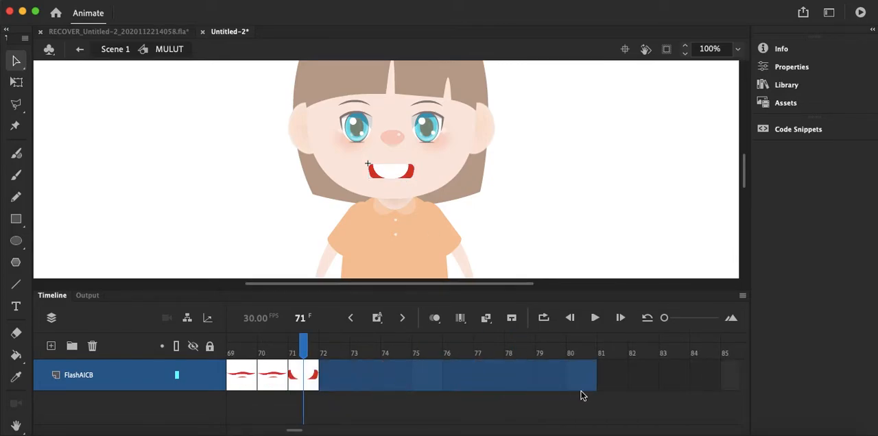
pyautogui.rightClick(582, 372)
pyautogui.click(642, 211)
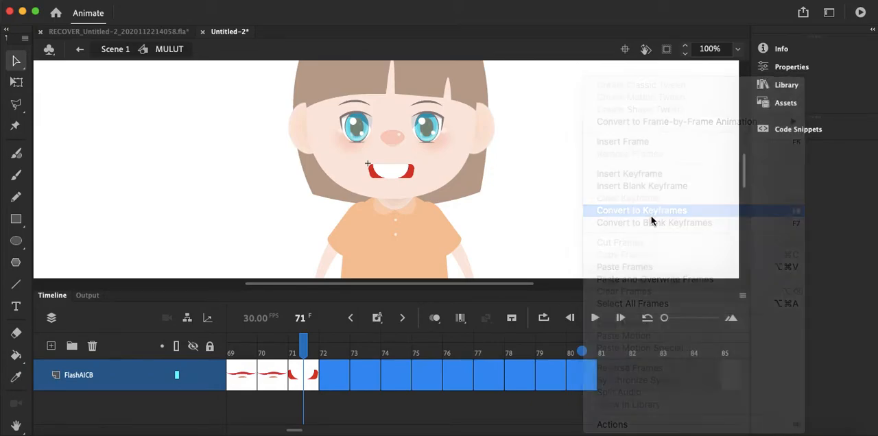
pyautogui.rightClick(615, 383)
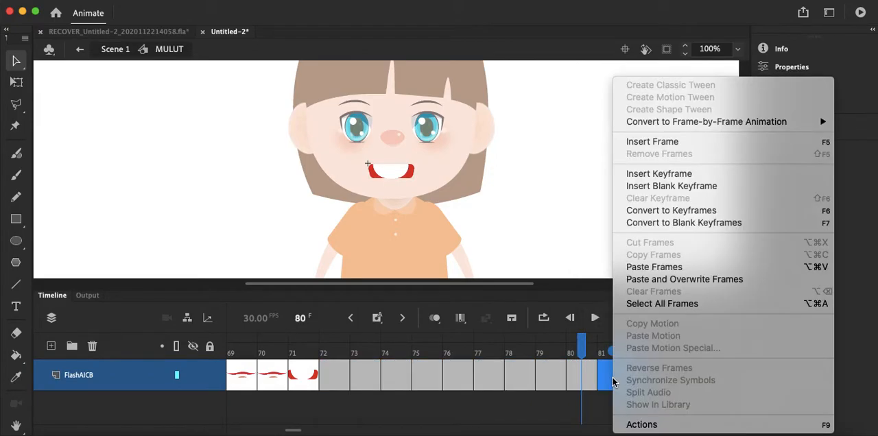
pyautogui.click(677, 186)
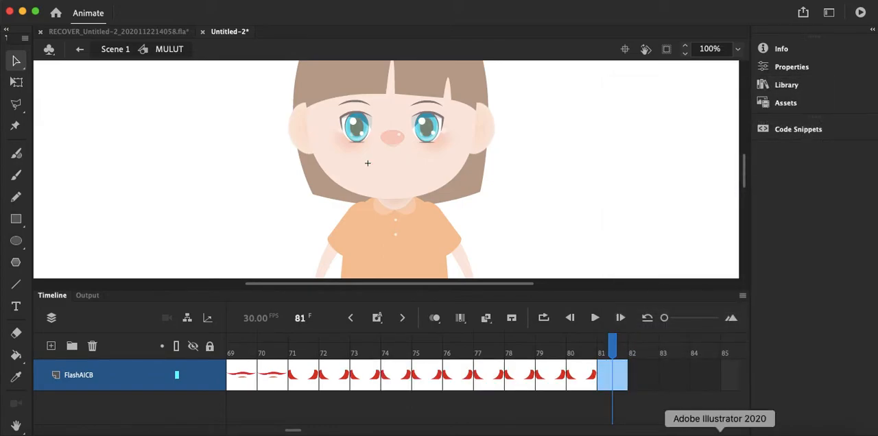
# Step: Copy the EE mouth from the Illustrator chart, paste it into Animate frame 81 without maintaining layers, and centre it under the nose
pyautogui.click(720, 434)
pyautogui.click(484, 276)
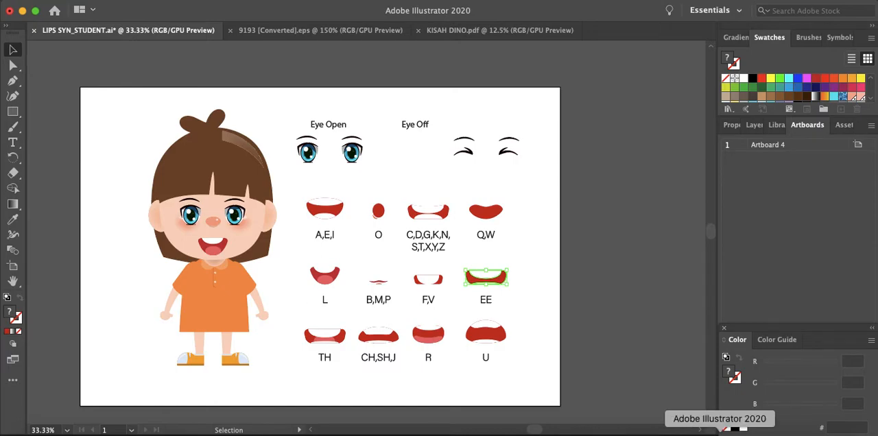
pyautogui.click(782, 432)
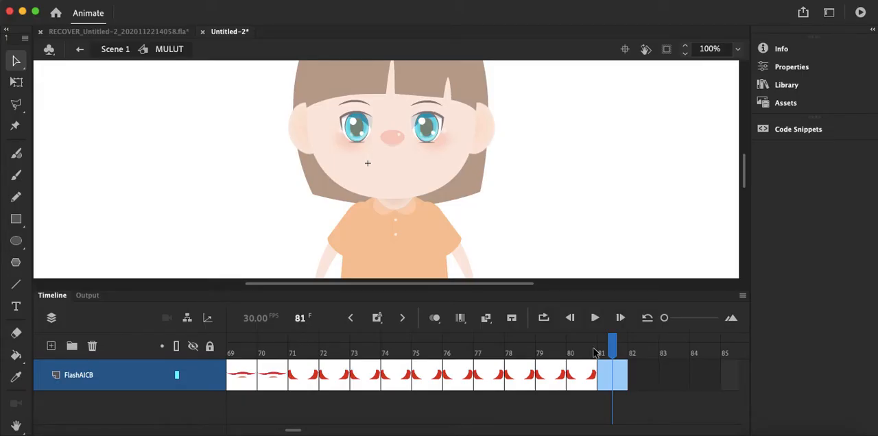
pyautogui.press('super+v')
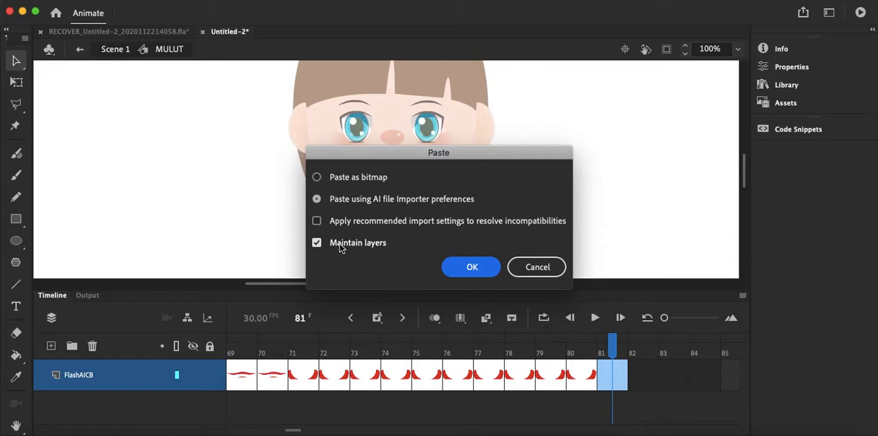
pyautogui.click(471, 269)
pyautogui.moveTo(415, 177); pyautogui.dragTo(402, 176)
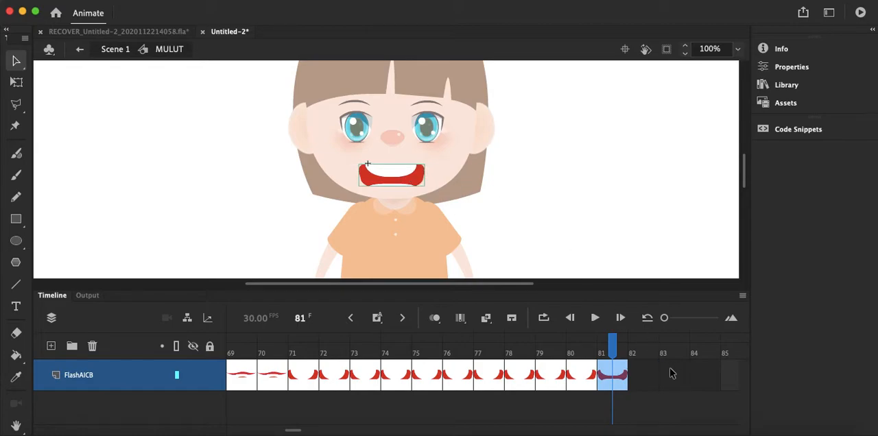
# Step: Convert frames 81 to 90 to keyframes holding the EE mouth, and insert a blank keyframe at frame 91
pyautogui.moveTo(639, 378); pyautogui.dragTo(275, 384)
pyautogui.moveTo(318, 431); pyautogui.dragTo(302, 431)
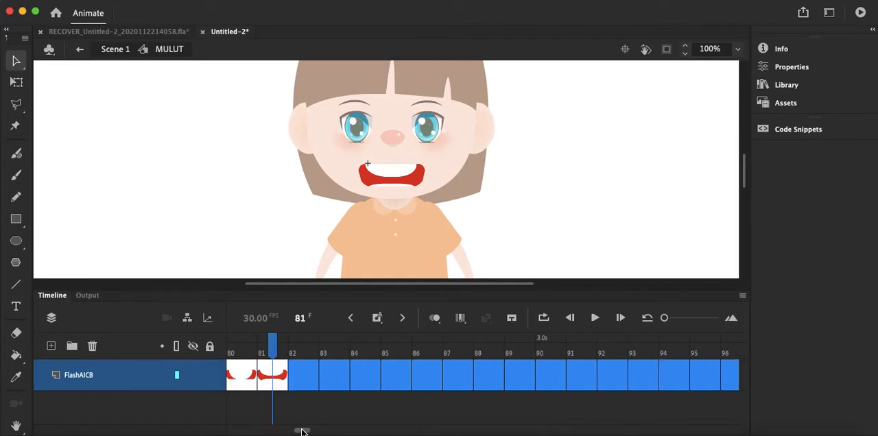
pyautogui.click(339, 422)
pyautogui.moveTo(315, 383); pyautogui.dragTo(555, 386)
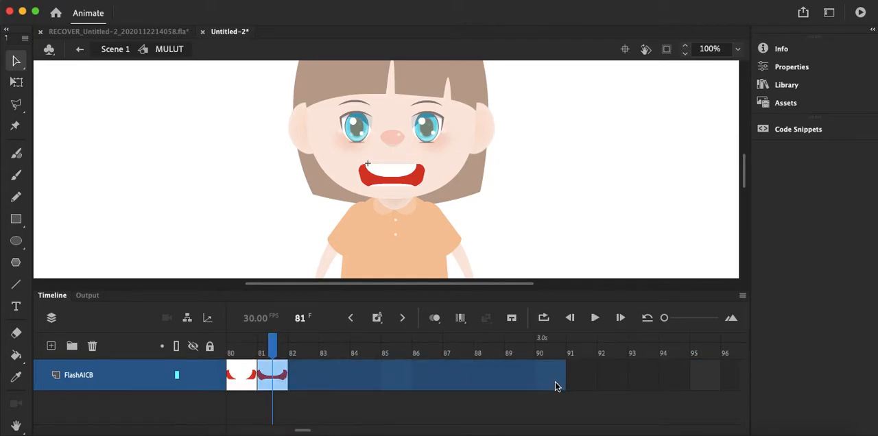
pyautogui.rightClick(555, 386)
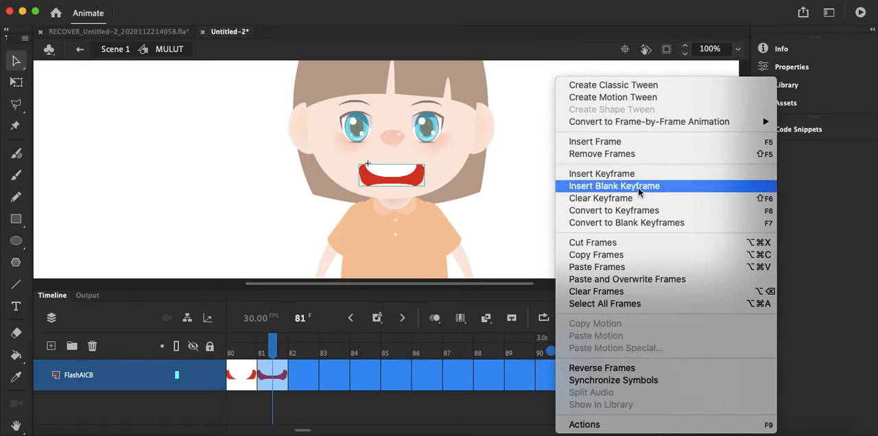
pyautogui.click(641, 210)
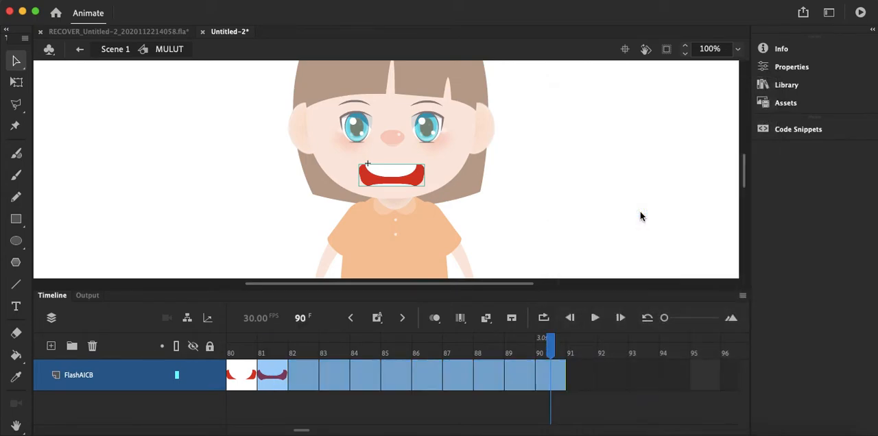
pyautogui.click(582, 375)
pyautogui.rightClick(581, 375)
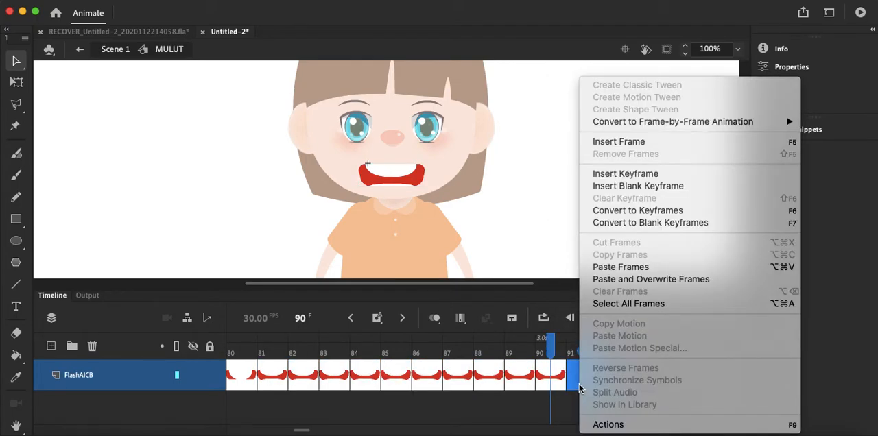
pyautogui.click(650, 186)
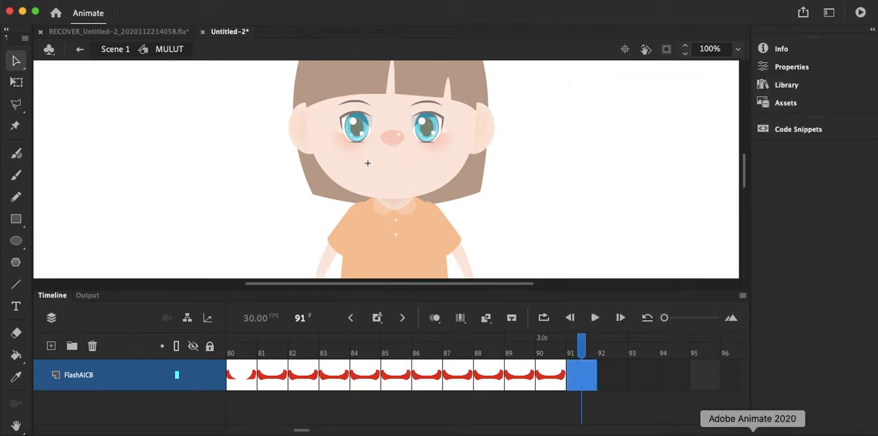
# Step: Copy the R mouth from the Illustrator chart and paste it into Animate frame 91 under the nose without maintaining layers
pyautogui.click(720, 432)
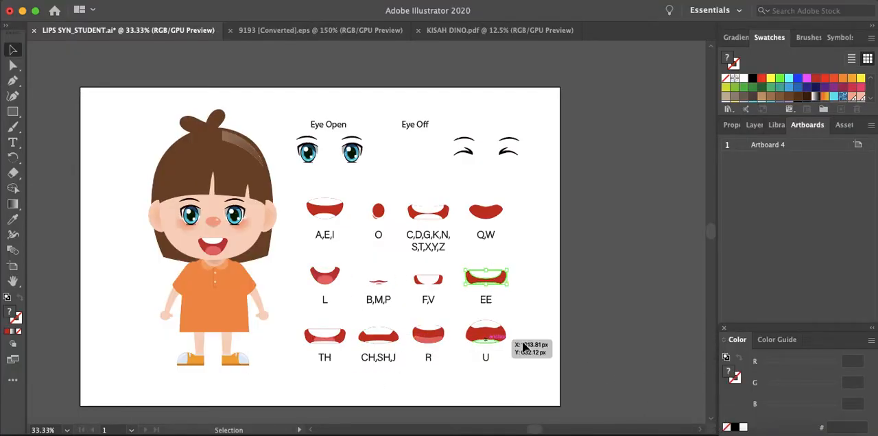
pyautogui.click(429, 340)
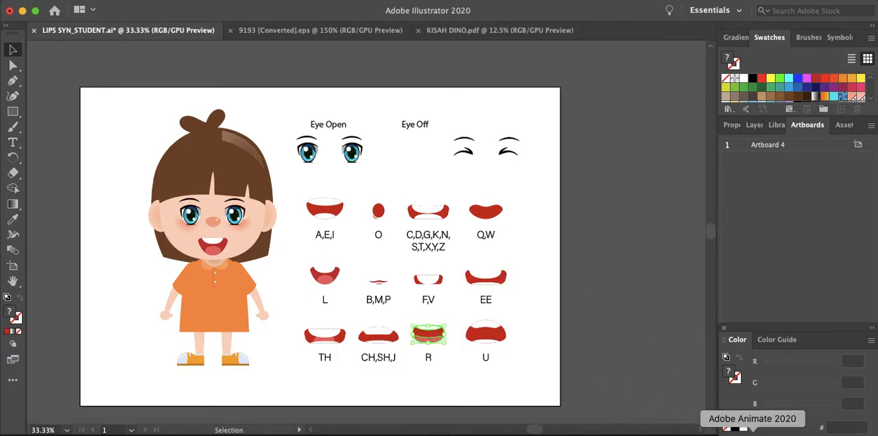
pyautogui.click(752, 433)
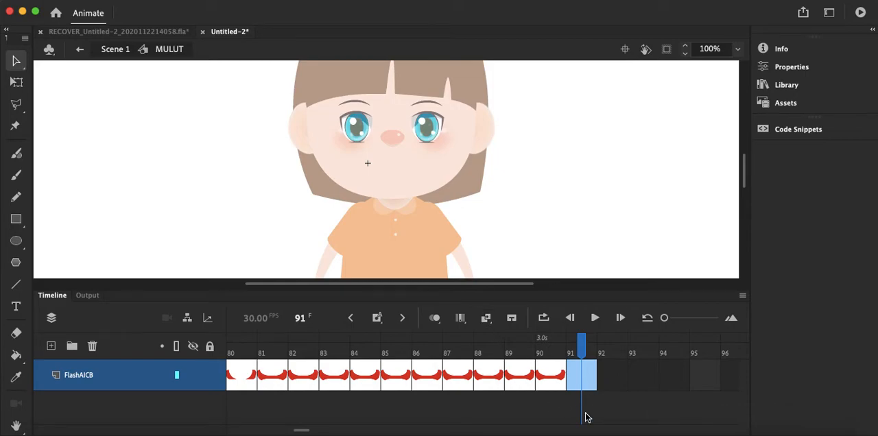
pyautogui.press('cmd+v')
pyautogui.click(378, 245)
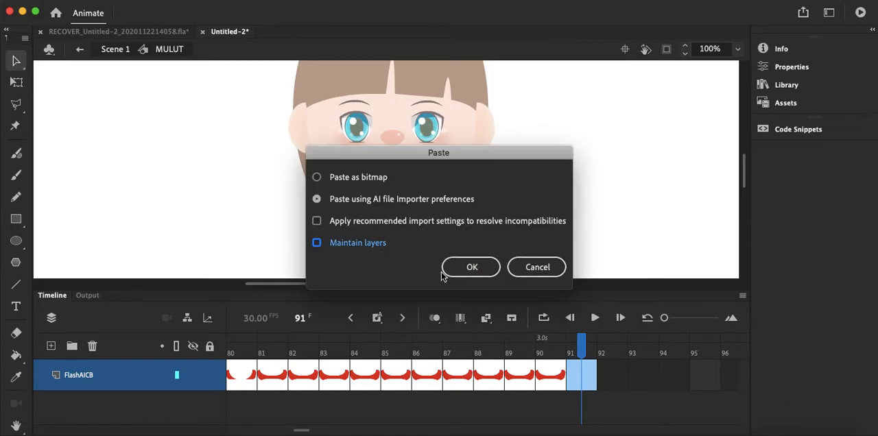
pyautogui.click(467, 268)
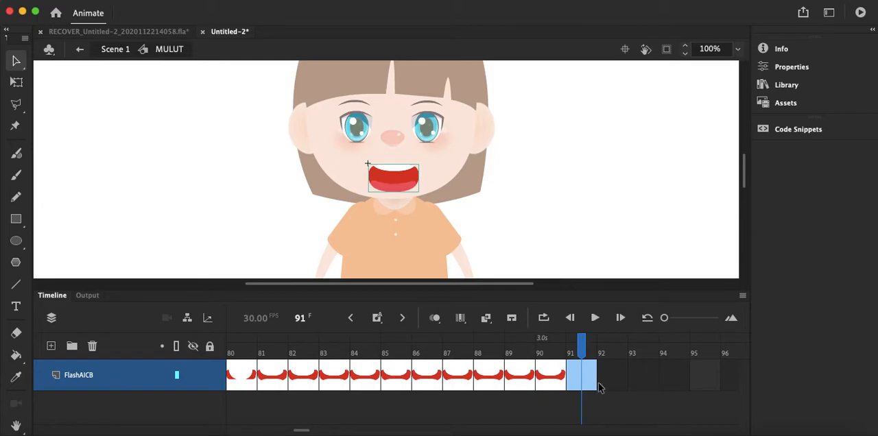
# Step: Convert frames 92 to 100 to keyframes holding the R mouth
pyautogui.moveTo(299, 430); pyautogui.dragTo(314, 432)
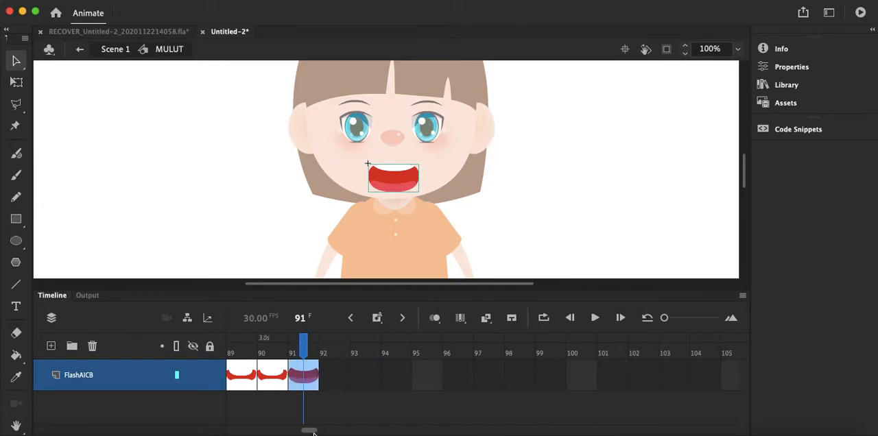
pyautogui.moveTo(343, 382); pyautogui.dragTo(574, 386)
pyautogui.rightClick(581, 383)
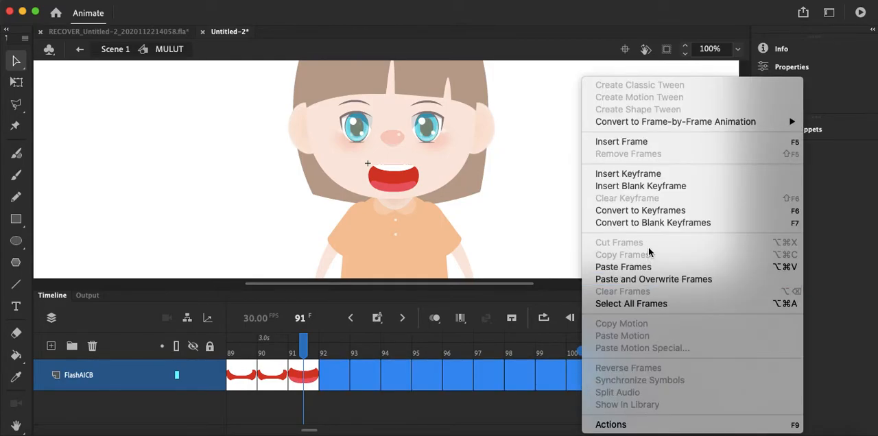
pyautogui.click(642, 218)
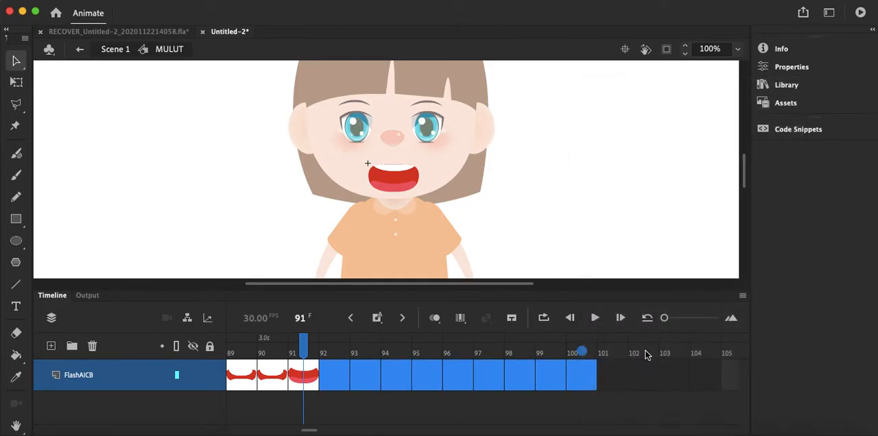
# Step: Leave the MULUT symbol for Scene 1, test the movie in the preview window, and close the preview
pyautogui.moveTo(312, 432); pyautogui.dragTo(231, 430)
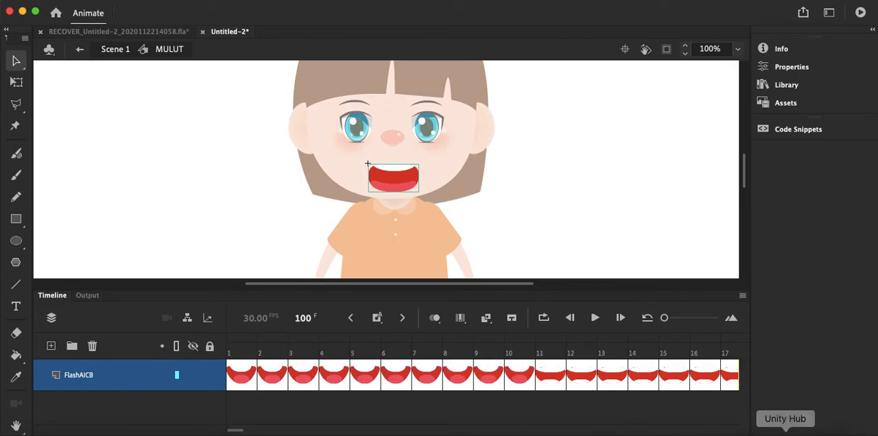
pyautogui.doubleClick(220, 223)
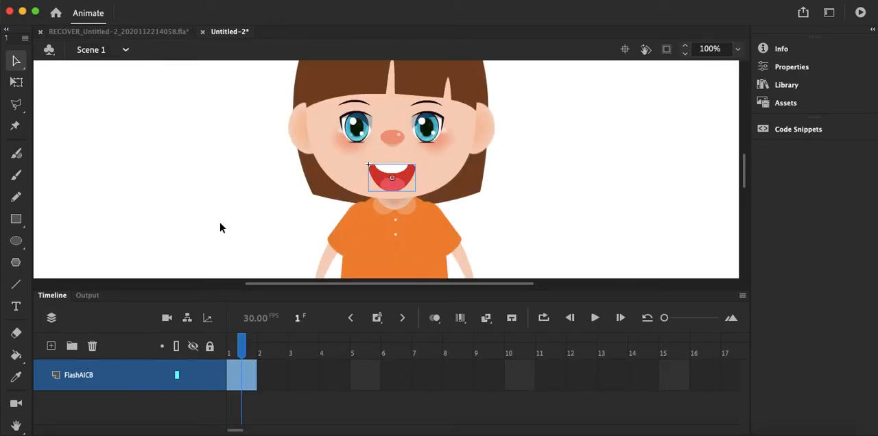
pyautogui.press('super+Return')
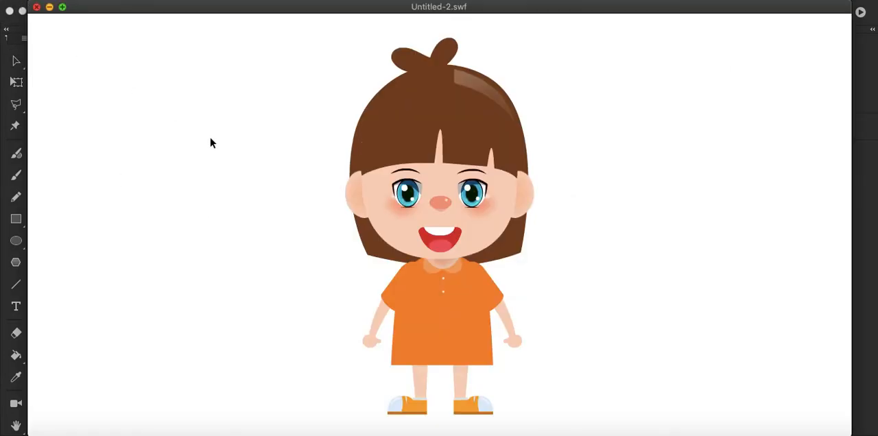
pyautogui.press('super+w')
# Step: Select both of the girl's open eyes and convert them into a single graphic symbol named EYE
pyautogui.click(362, 134)
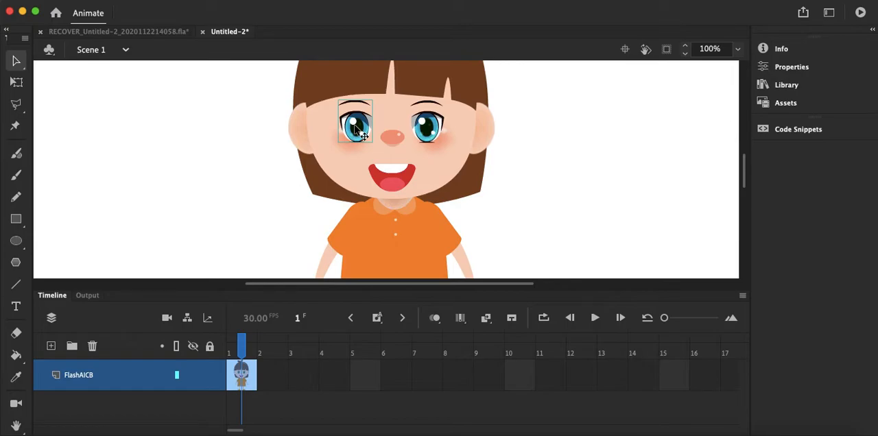
pyautogui.keyDown('shift'); pyautogui.click(429, 129); pyautogui.keyUp('shift')
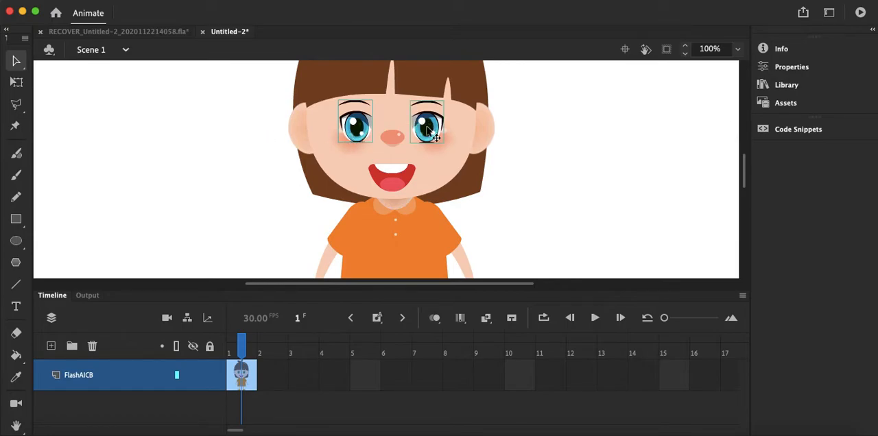
pyautogui.rightClick(355, 128)
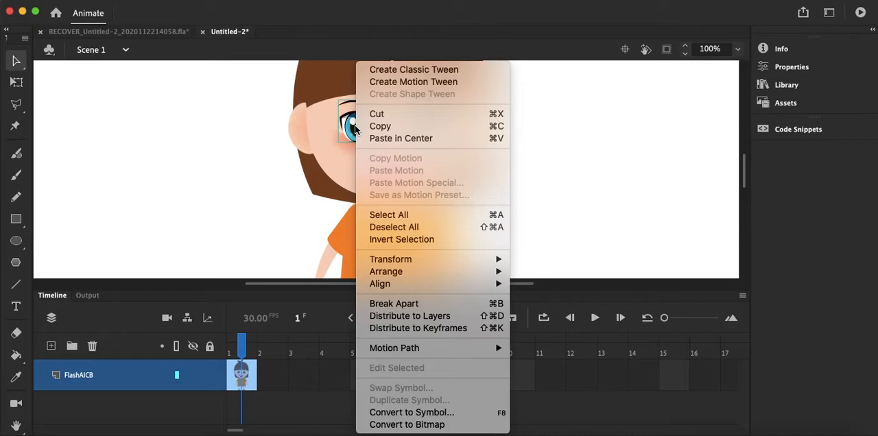
pyautogui.click(446, 413)
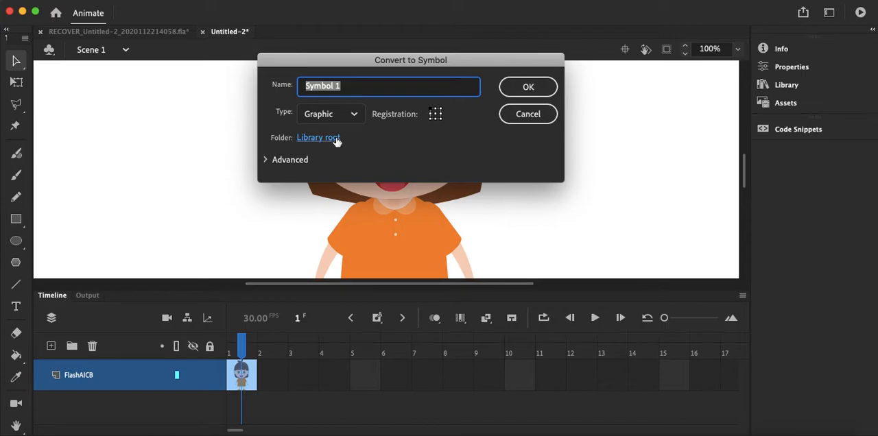
pyautogui.write('EYE')
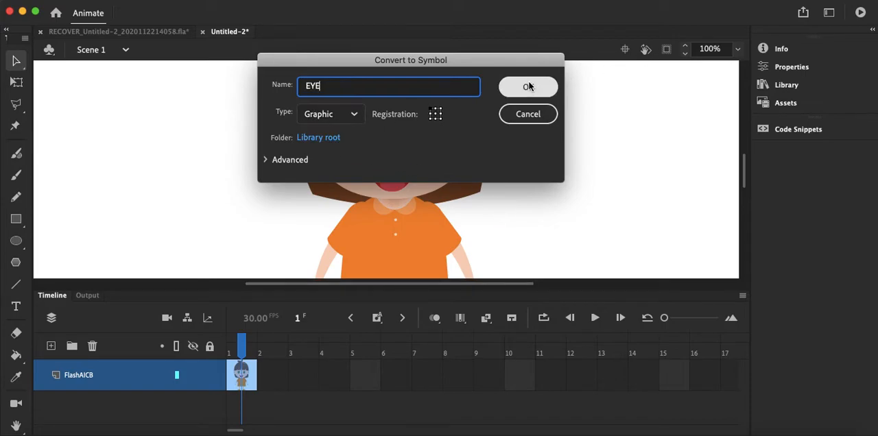
pyautogui.click(527, 89)
# Step: Open the EYE symbol for editing and insert a keyframe at frame 15
pyautogui.click(363, 132)
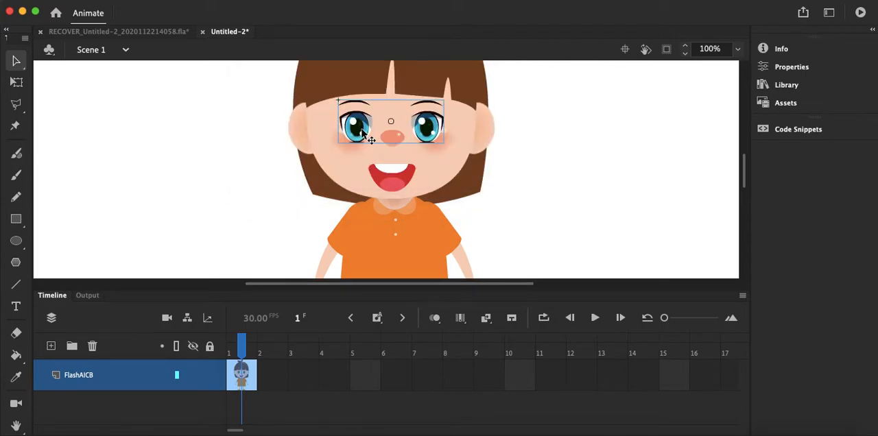
pyautogui.doubleClick(362, 133)
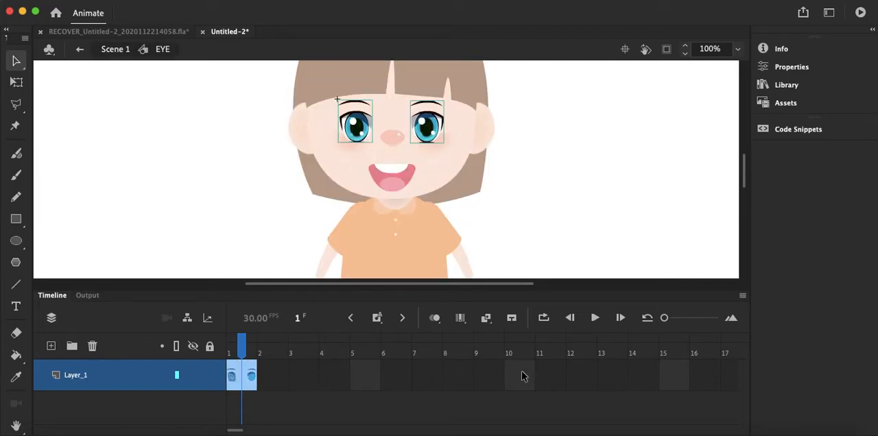
pyautogui.click(676, 388)
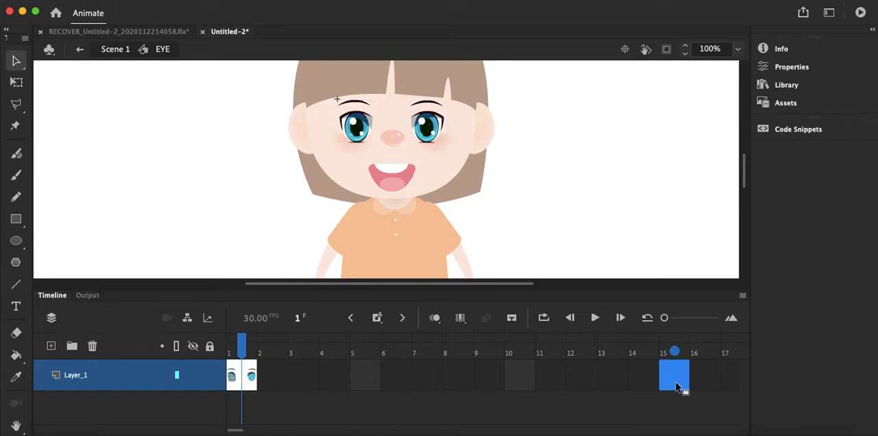
pyautogui.rightClick(676, 388)
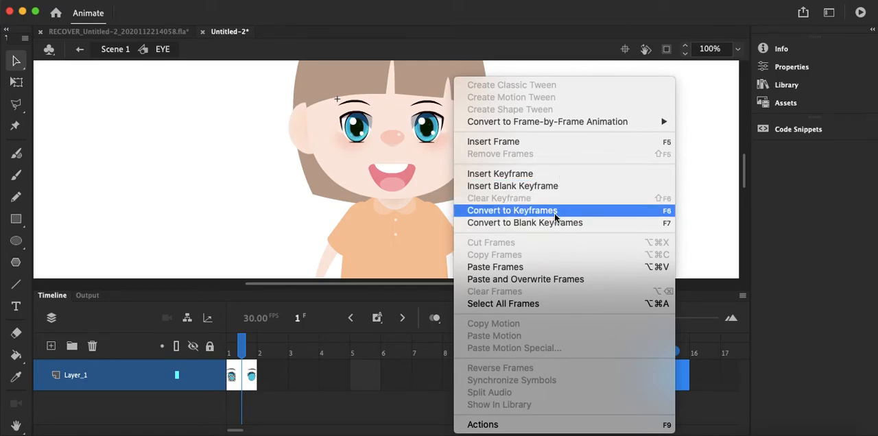
pyautogui.click(545, 173)
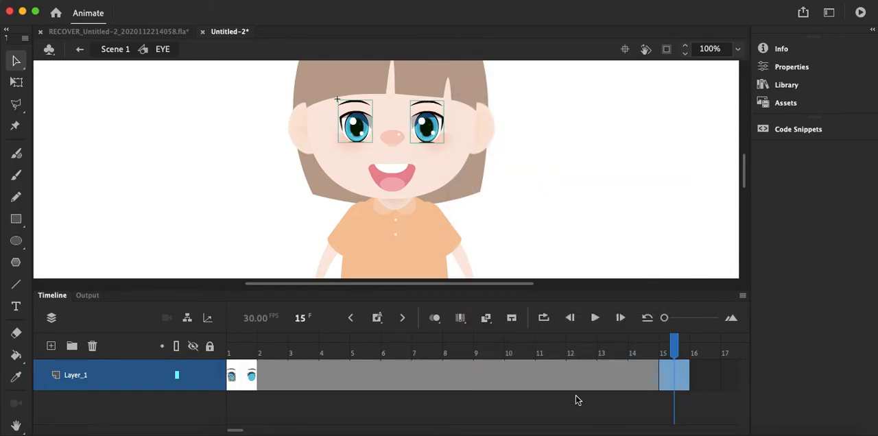
pyautogui.click(592, 200)
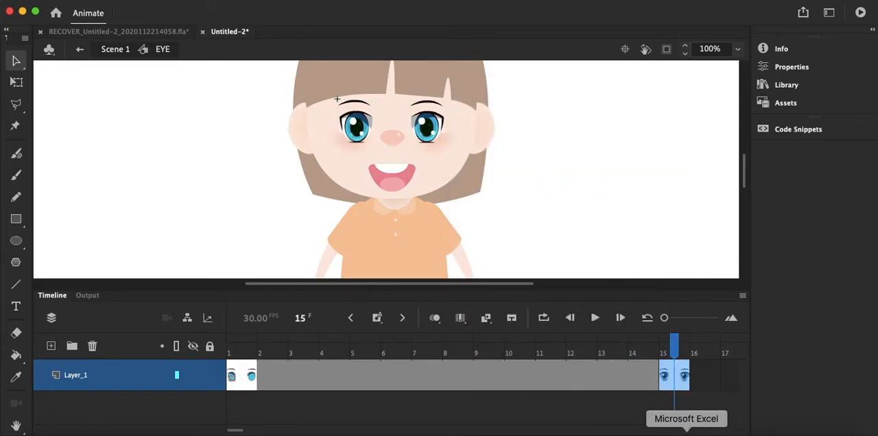
# Step: Switch to Illustrator and copy the closed Eye Off artwork with its eyebrows
pyautogui.click(721, 433)
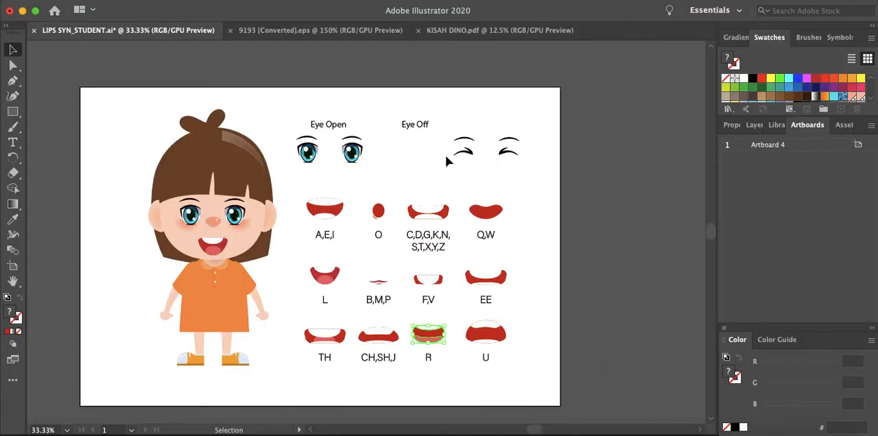
pyautogui.click(465, 151)
pyautogui.press('a')
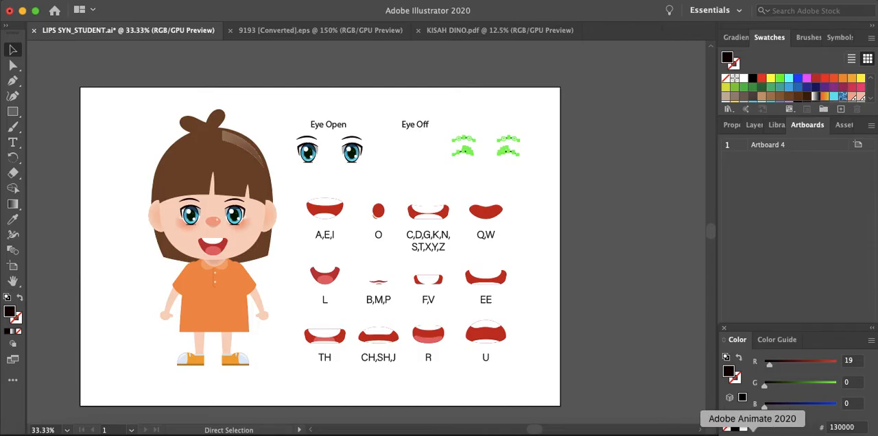
# Step: Delete both open eyes on frame 15 in Animate and paste the closed eyes in their place without maintaining layers
pyautogui.click(753, 433)
pyautogui.click(357, 130)
pyautogui.keyDown('shift'); pyautogui.click(441, 133); pyautogui.keyUp('shift')
pyautogui.press('Delete')
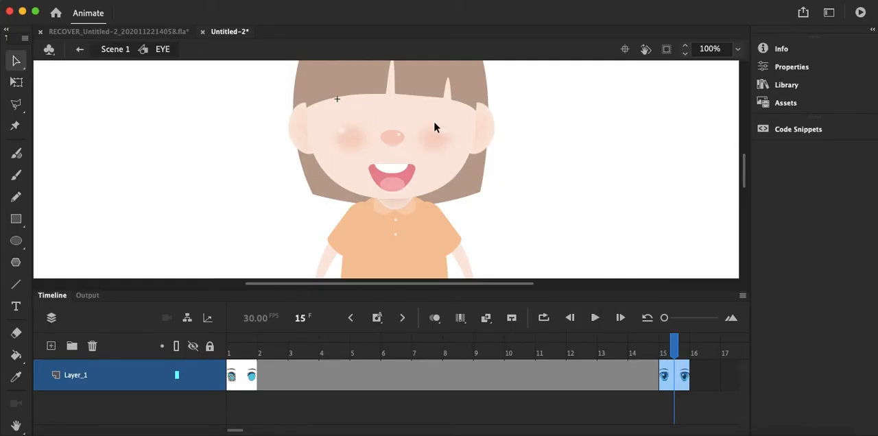
pyautogui.press('super+v')
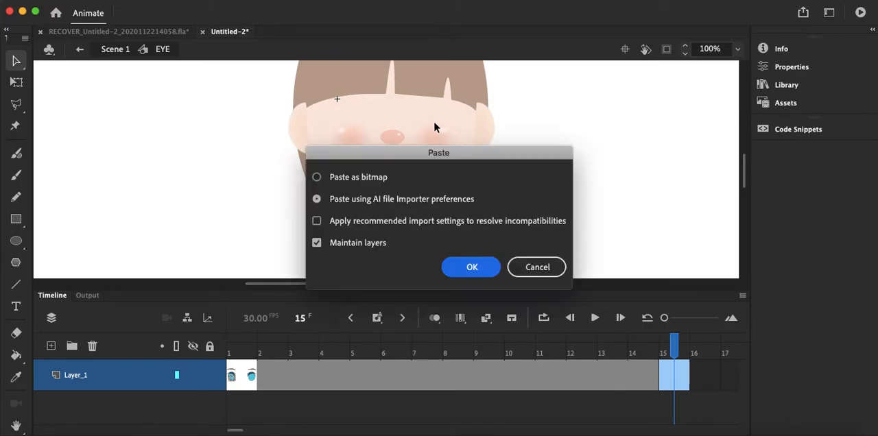
pyautogui.click(342, 242)
pyautogui.click(488, 265)
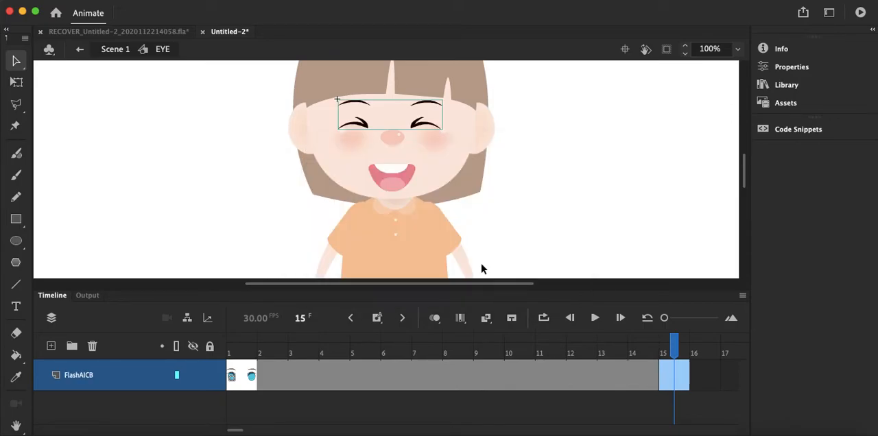
pyautogui.press('Return')
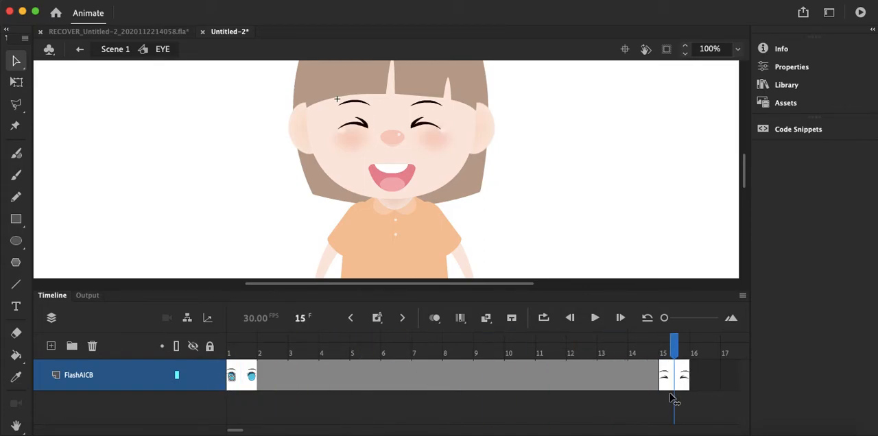
# Step: Copy the open-eyes keyframe at frame 1 and paste it into frame 30 of the EYE symbol
pyautogui.click(248, 385)
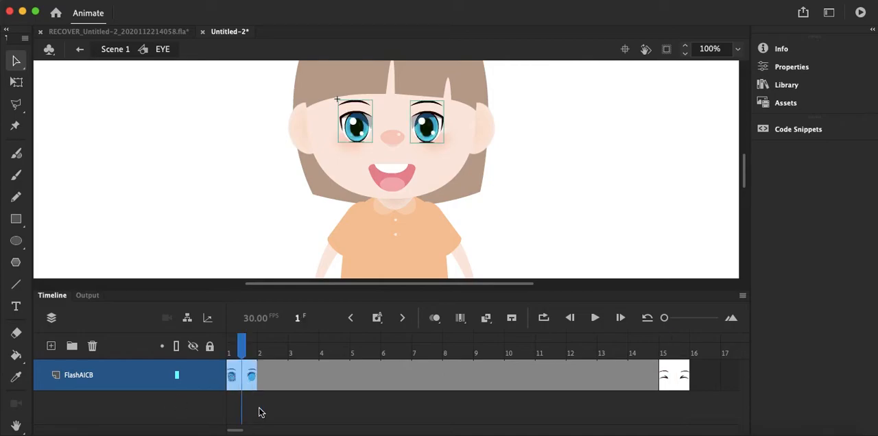
pyautogui.rightClick(245, 388)
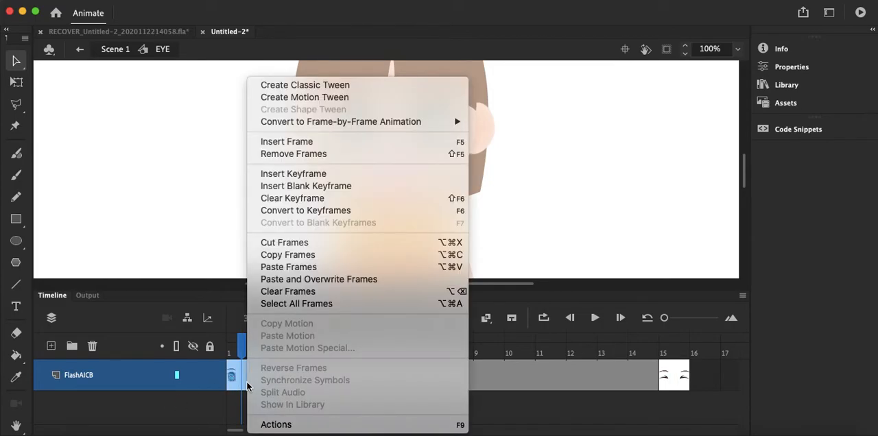
pyautogui.click(308, 254)
pyautogui.moveTo(236, 429); pyautogui.dragTo(272, 431)
pyautogui.click(582, 385)
pyautogui.rightClick(584, 385)
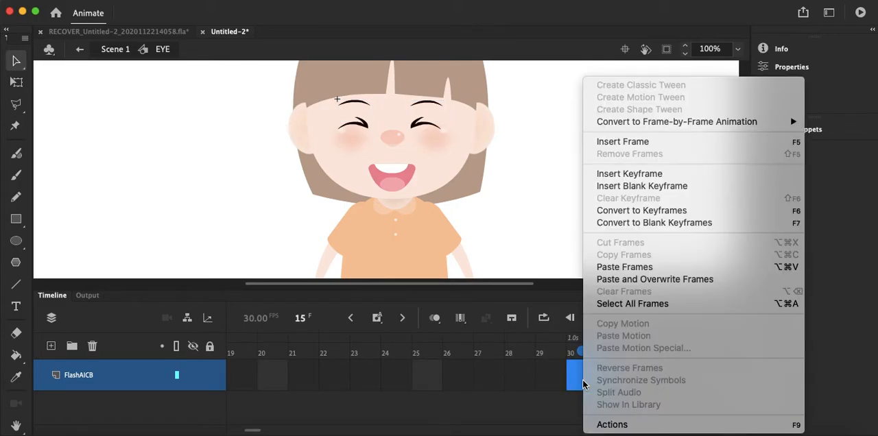
pyautogui.click(614, 267)
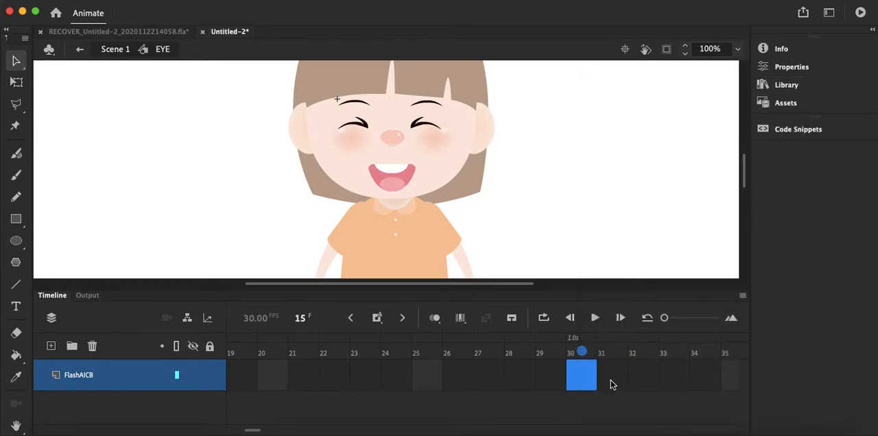
# Step: Copy the closed-eyes keyframe at frame 15 and paste it into frame 45 of the EYE symbol
pyautogui.moveTo(254, 432); pyautogui.dragTo(247, 431)
pyautogui.click(280, 376)
pyautogui.rightClick(280, 379)
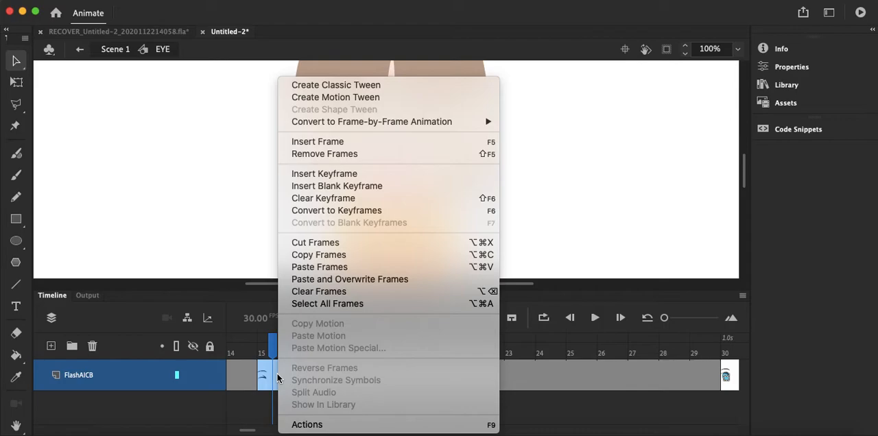
pyautogui.click(342, 256)
pyautogui.moveTo(245, 431); pyautogui.dragTo(266, 433)
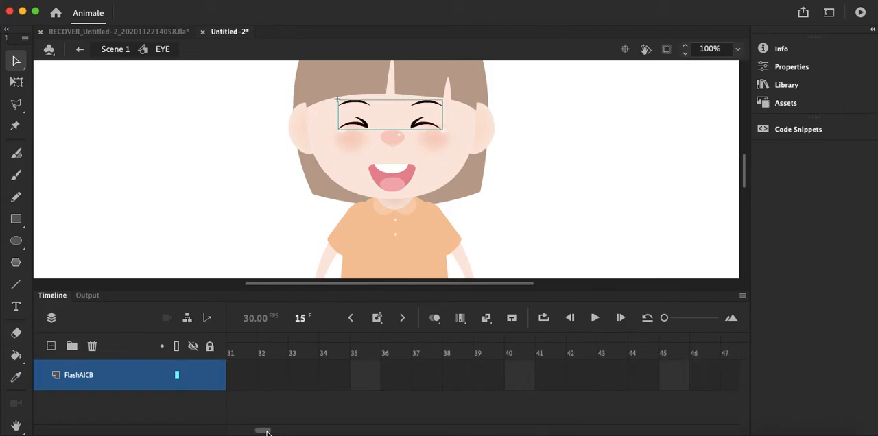
pyautogui.click(678, 382)
pyautogui.rightClick(676, 382)
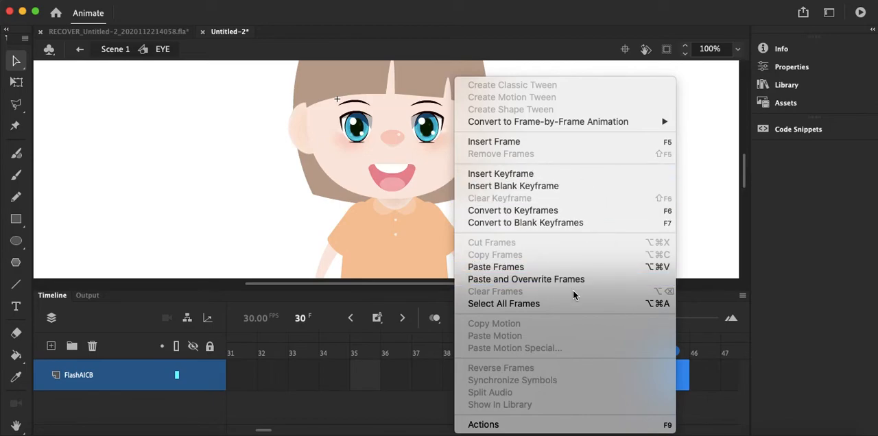
pyautogui.click(569, 269)
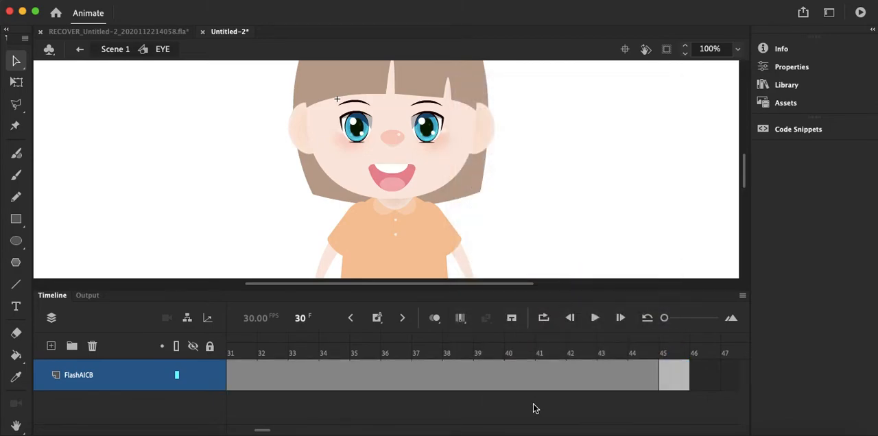
# Step: Return to Scene 1, deselect the artwork, and test the movie to check the blinking, closing the preview when done
pyautogui.click(108, 55)
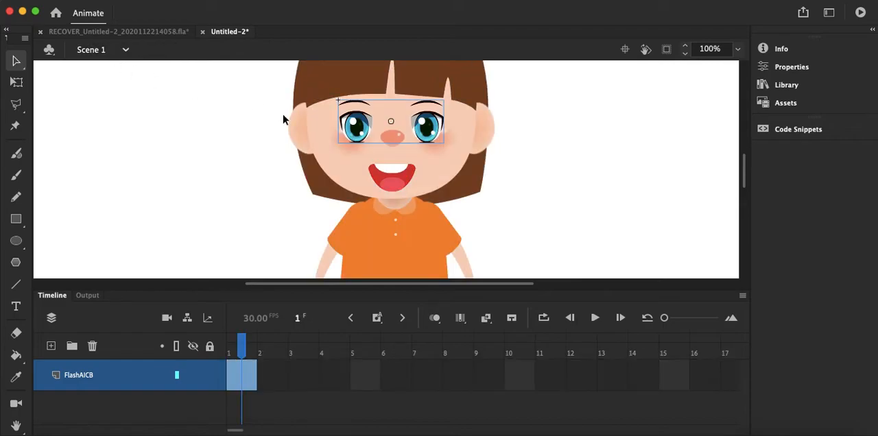
pyautogui.click(241, 182)
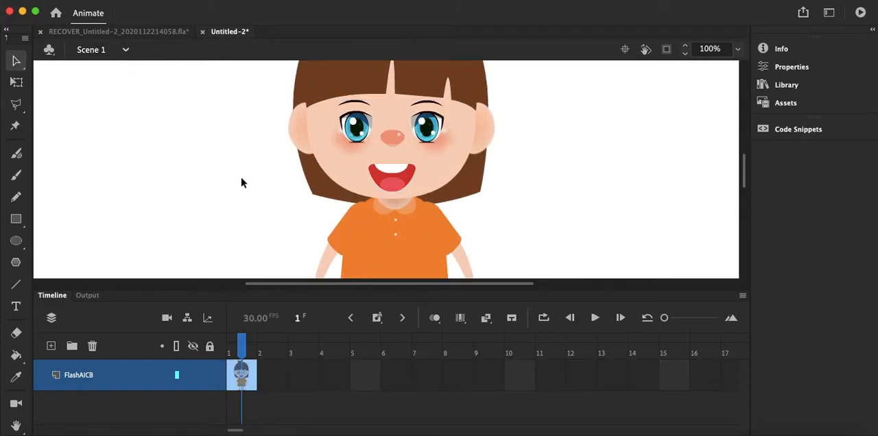
pyautogui.press('super+Return')
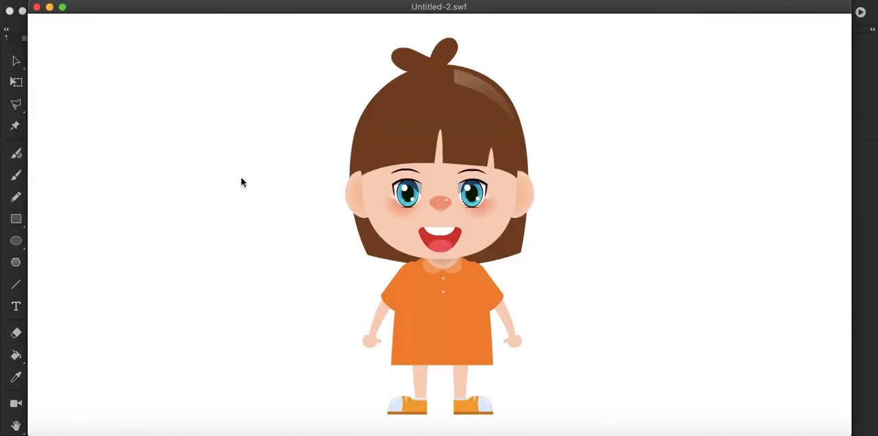
pyautogui.click(38, 7)
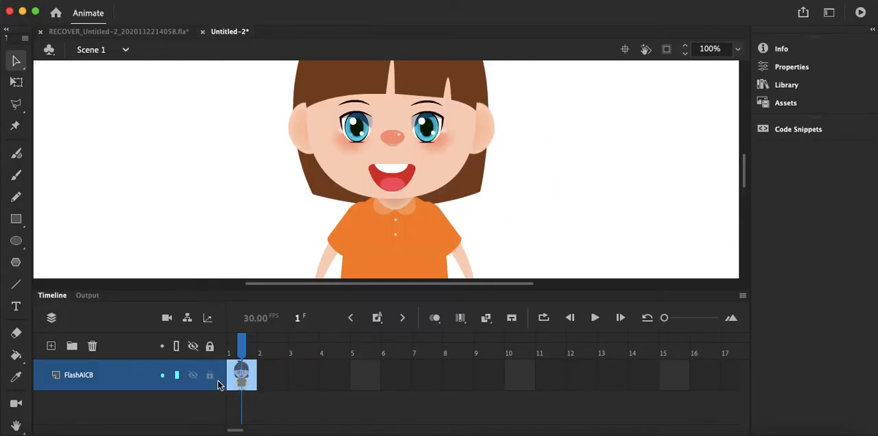
# Step: Convert the frames of the FlashAICB layer after frame 1 up to frame 400 to keyframes
pyautogui.click(272, 409)
pyautogui.moveTo(258, 386); pyautogui.dragTo(614, 385)
pyautogui.moveTo(535, 385); pyautogui.dragTo(424, 383)
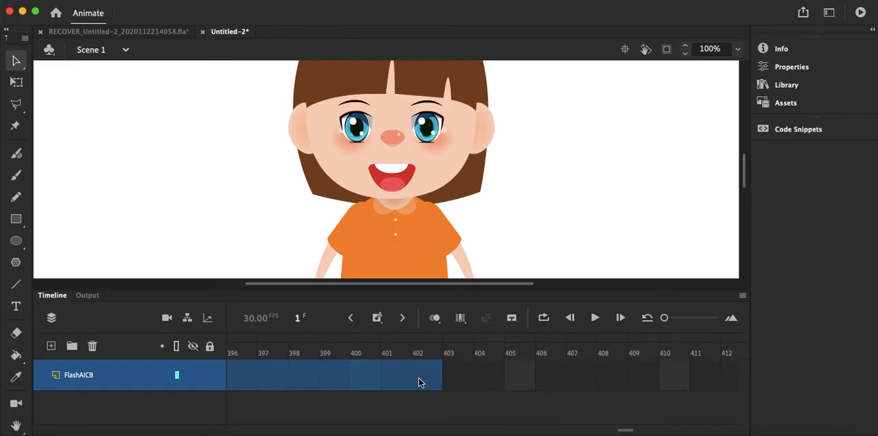
pyautogui.moveTo(363, 377); pyautogui.dragTo(364, 383)
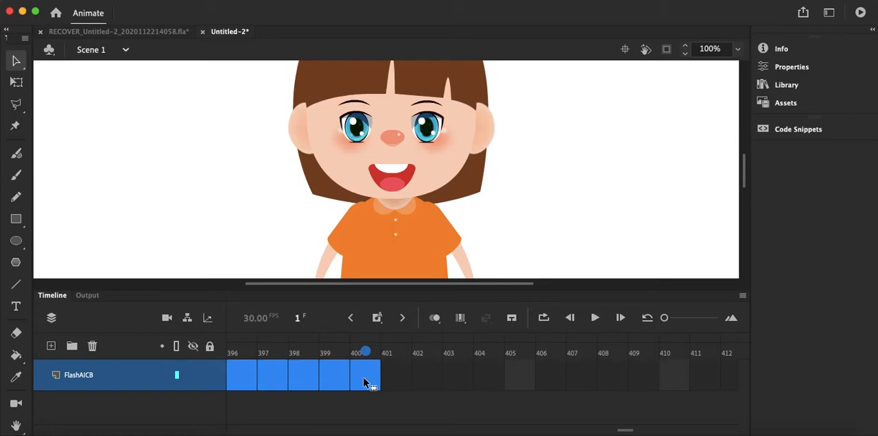
pyautogui.rightClick(363, 378)
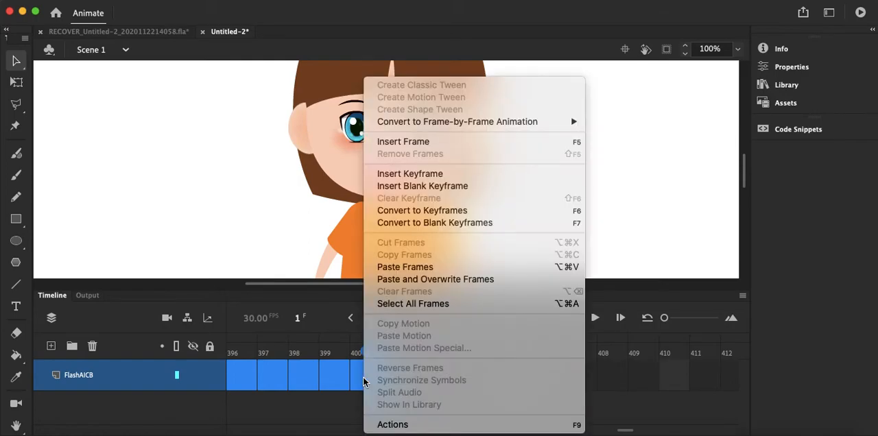
pyautogui.click(443, 217)
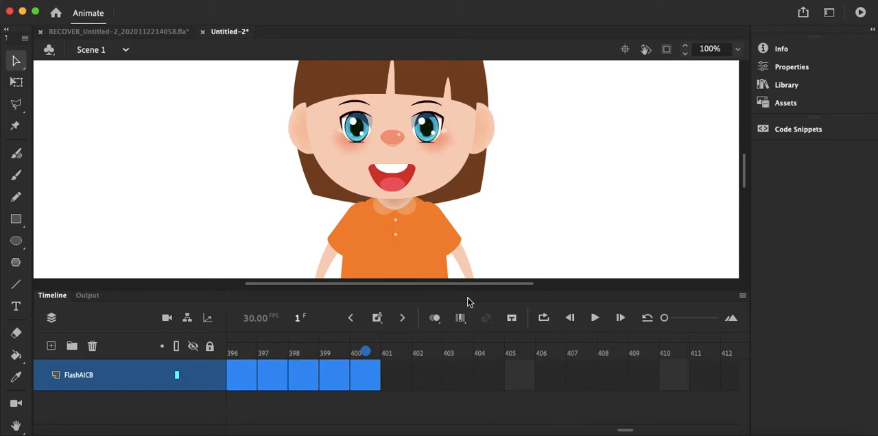
# Step: Test the movie again to check the mouth and eye animation over 400 frames and close the preview
pyautogui.click(454, 248)
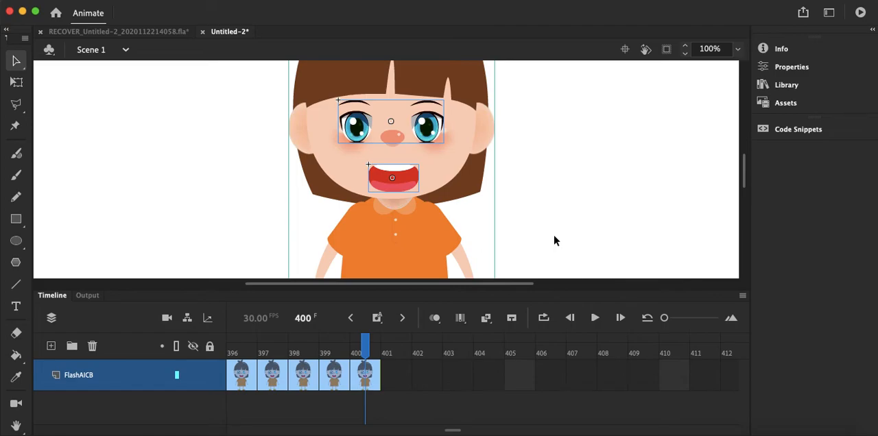
pyautogui.press('super+Return')
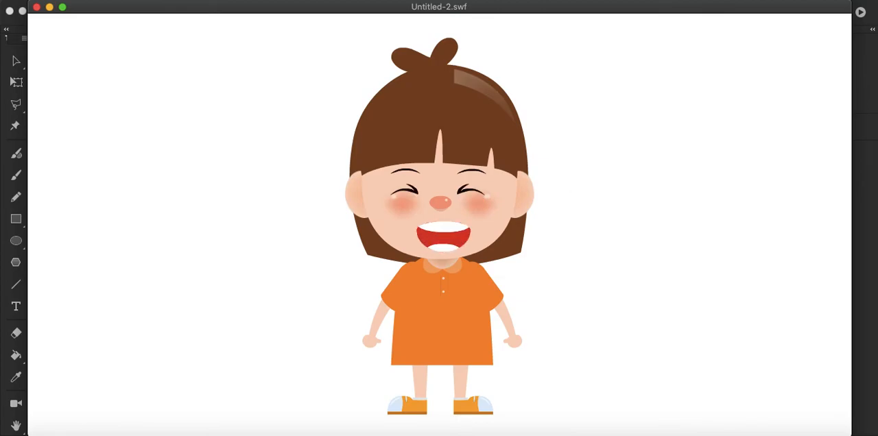
pyautogui.click(36, 7)
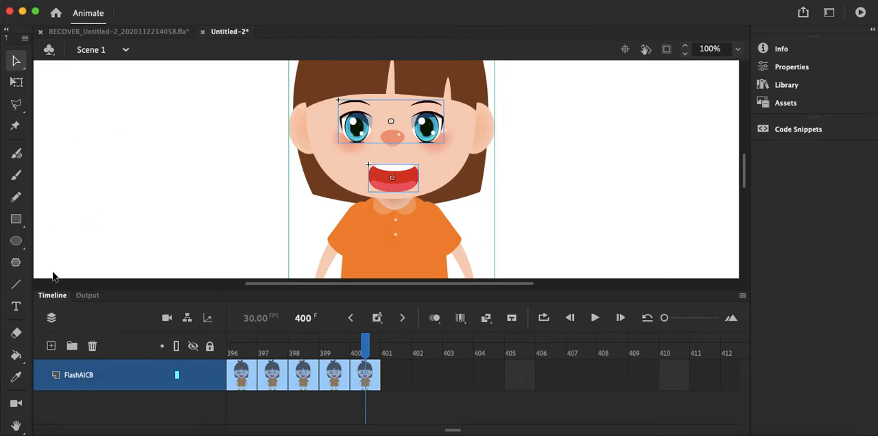
# Step: Add a new layer above FlashAICB and name it SOUND
pyautogui.click(50, 346)
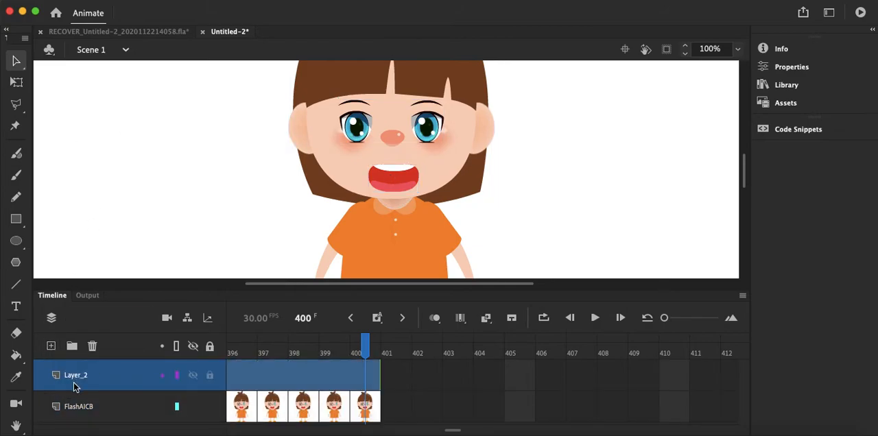
pyautogui.doubleClick(73, 382)
pyautogui.write('SOUN')
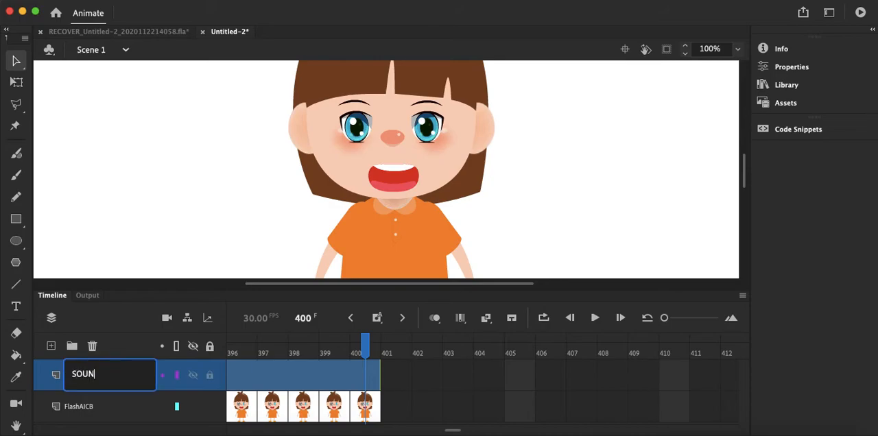
pyautogui.write('D')
pyautogui.press('Return')
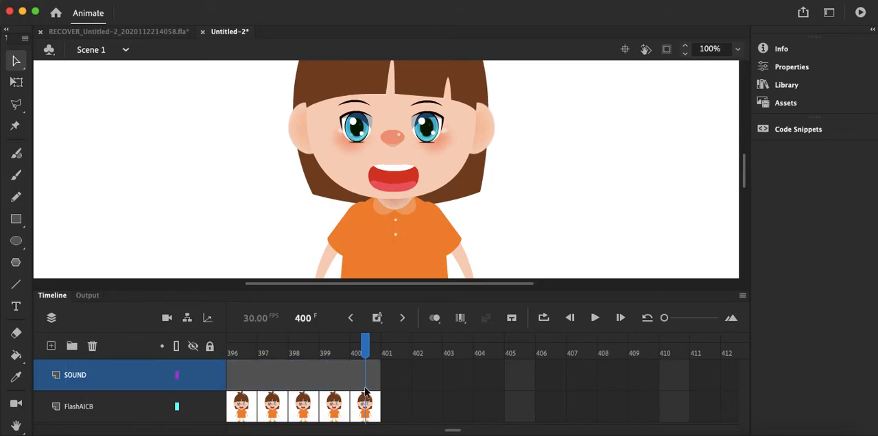
# Step: Select frame 1 of the SOUND layer and import ABC SONG.wav from the Downloads folder into the library
pyautogui.moveTo(368, 350); pyautogui.dragTo(209, 433)
pyautogui.moveTo(310, 431); pyautogui.dragTo(40, 432)
pyautogui.click(239, 376)
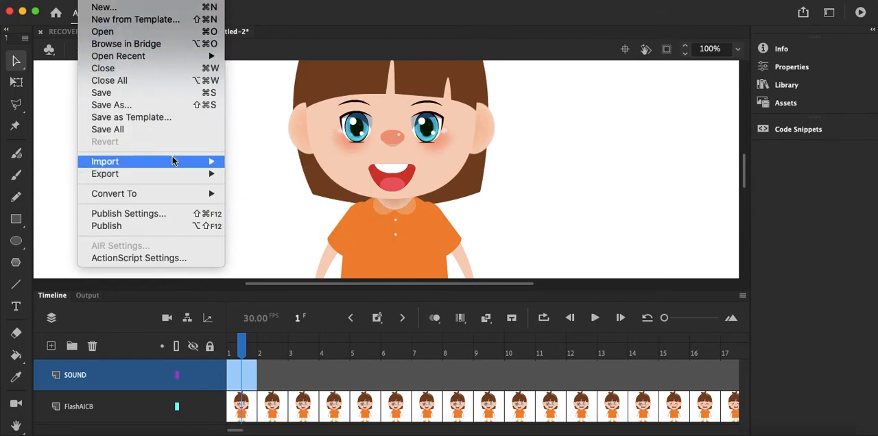
pyautogui.click(269, 178)
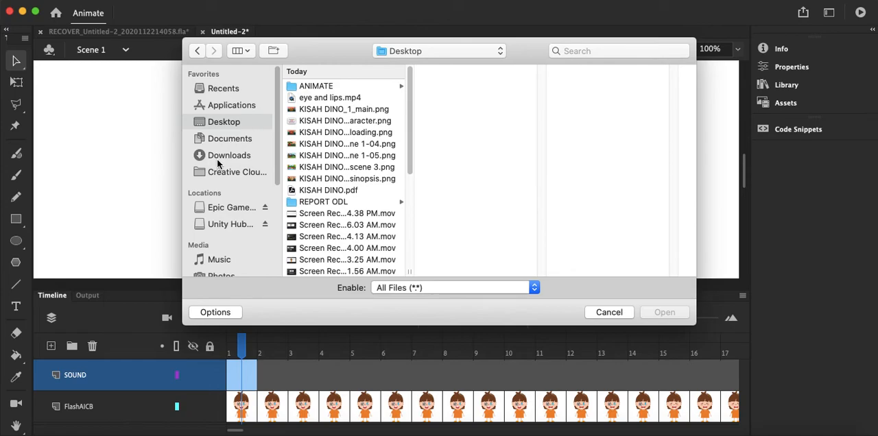
pyautogui.click(218, 160)
pyautogui.moveTo(408, 79); pyautogui.dragTo(410, 130)
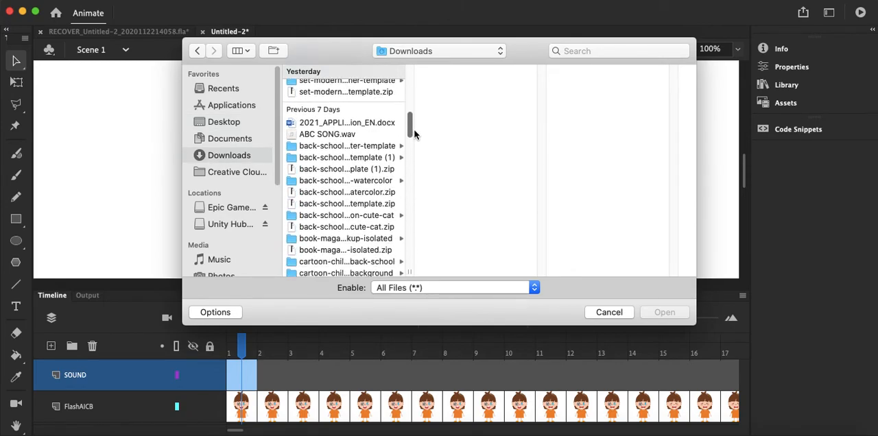
pyautogui.click(336, 135)
pyautogui.click(663, 313)
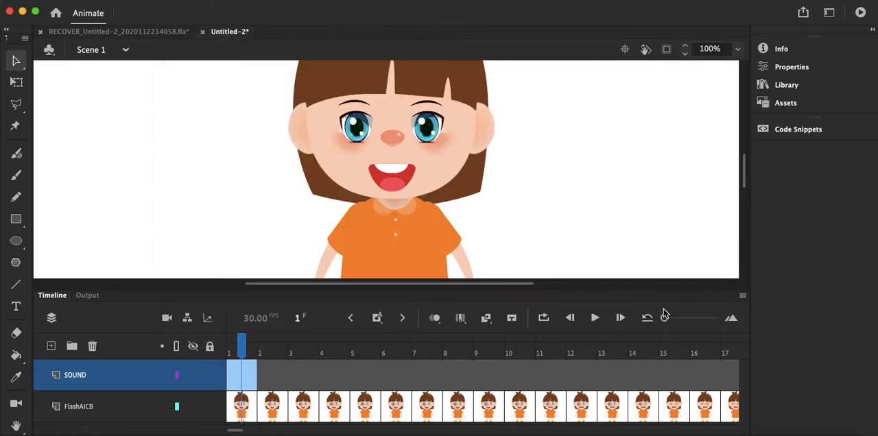
# Step: Assign the ABC SONG.wav sound to frame 1 of the SOUND layer
pyautogui.click(784, 69)
pyautogui.click(726, 278)
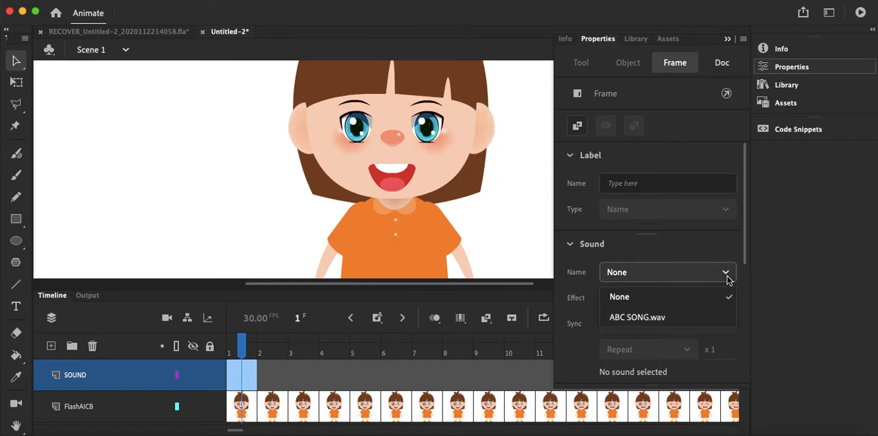
pyautogui.click(675, 318)
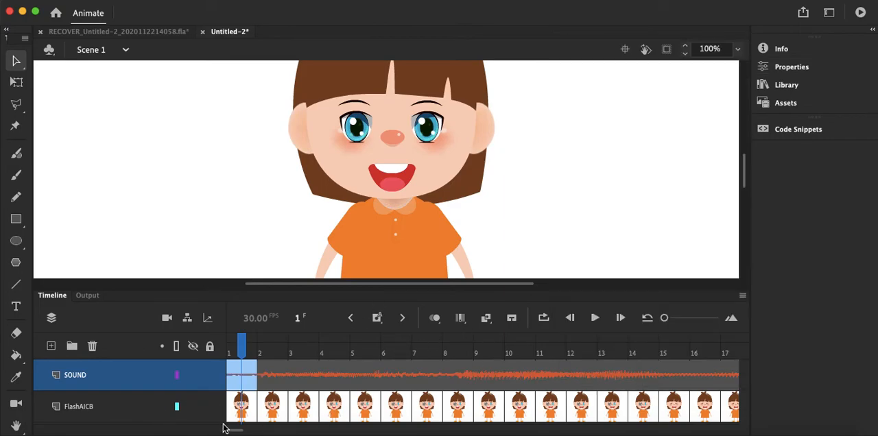
# Step: Insert a keyframe at frame 400 of the SOUND layer and select it
pyautogui.moveTo(236, 431); pyautogui.dragTo(451, 432)
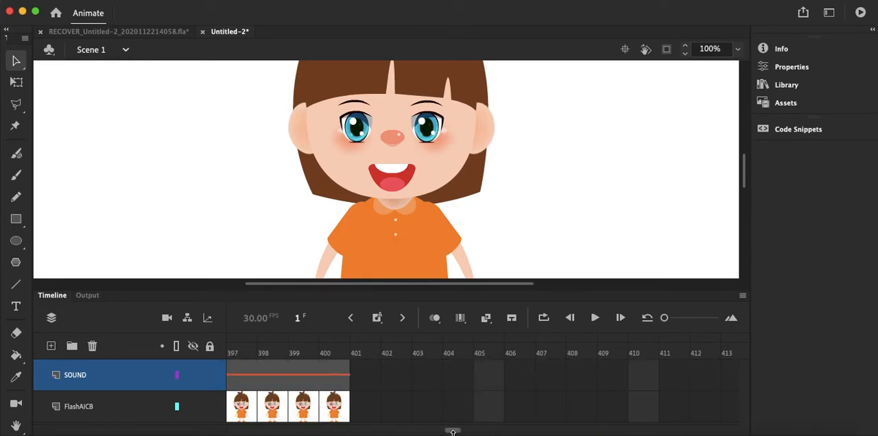
pyautogui.click(371, 374)
pyautogui.rightClick(372, 375)
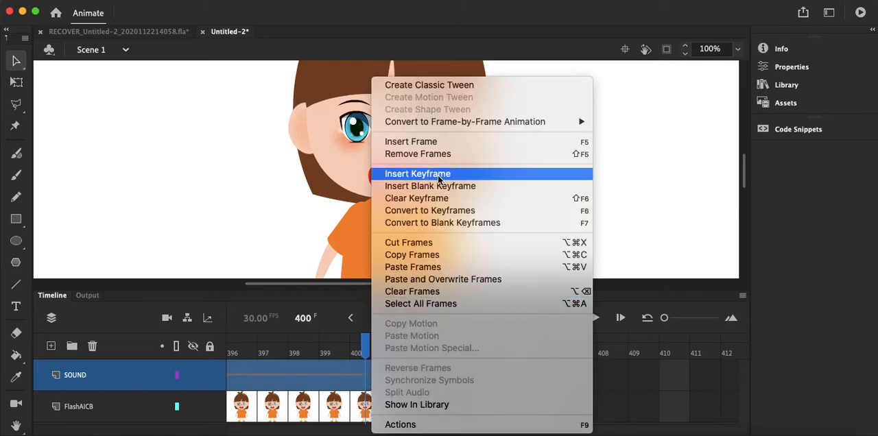
pyautogui.click(416, 176)
pyautogui.click(435, 411)
pyautogui.click(371, 371)
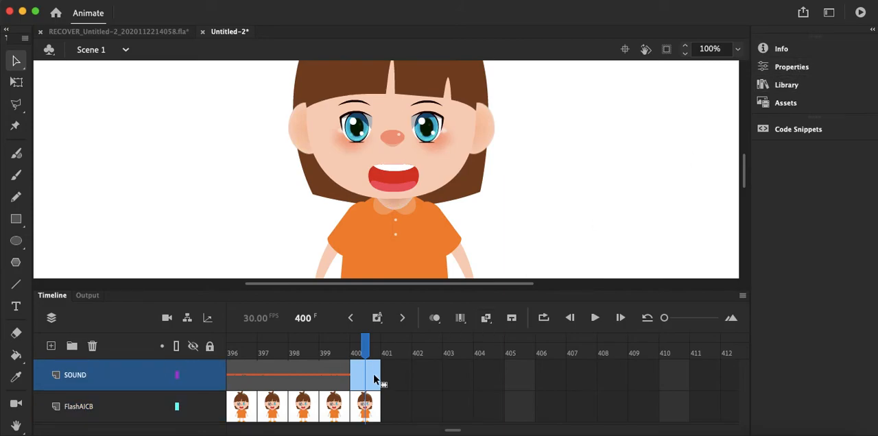
# Step: Assign ABC SONG.wav to the SOUND keyframe at frame 400 and set its sync to Stop
pyautogui.click(799, 67)
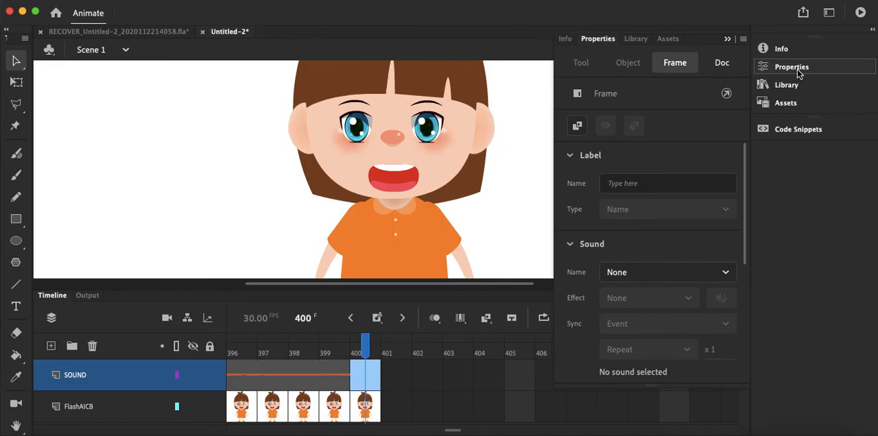
pyautogui.click(726, 274)
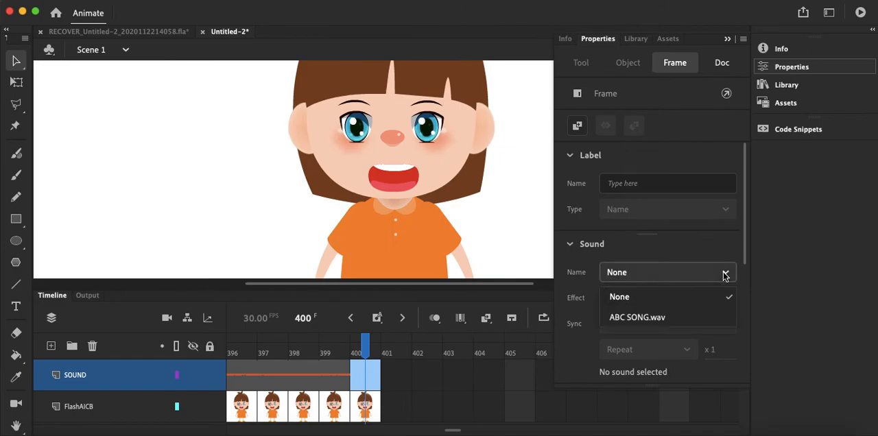
pyautogui.click(677, 318)
pyautogui.click(727, 327)
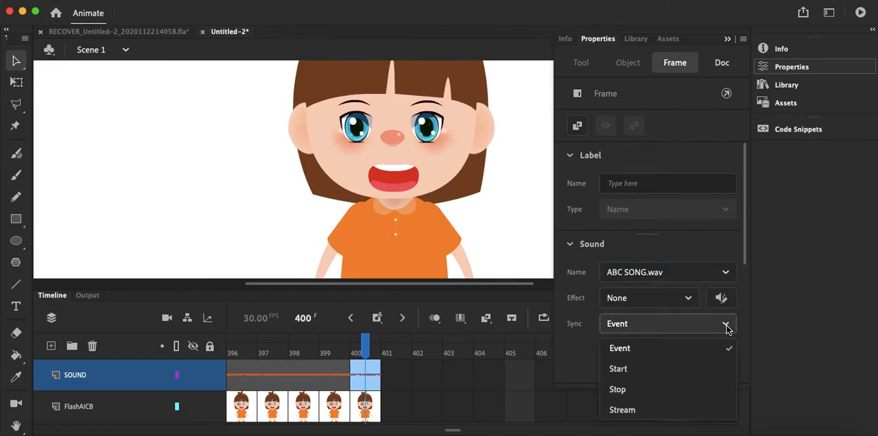
pyautogui.click(643, 390)
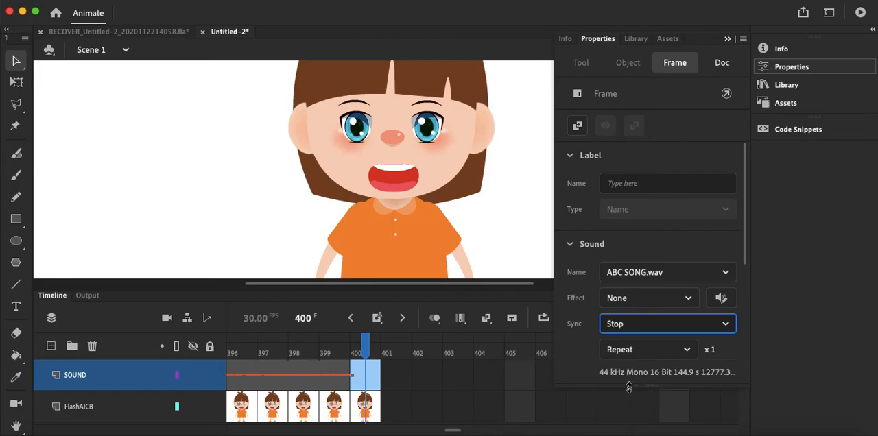
pyautogui.click(472, 414)
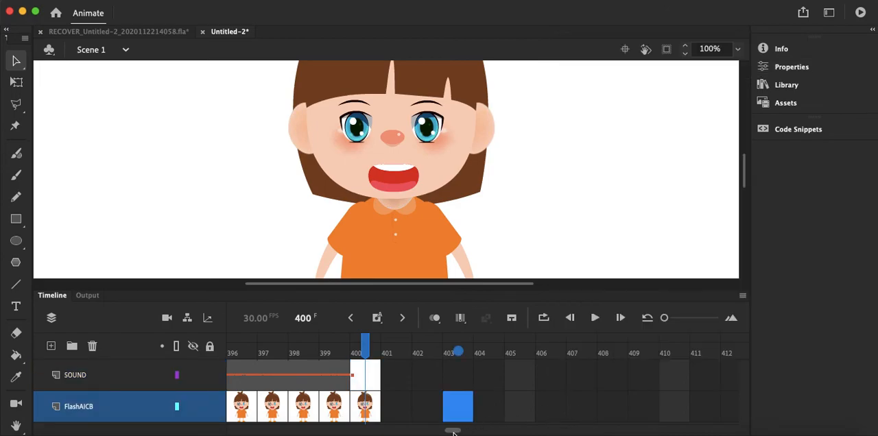
# Step: Select the SOUND layer's keyframe at frame 400 and open its Actions script editor
pyautogui.moveTo(453, 431); pyautogui.dragTo(450, 431)
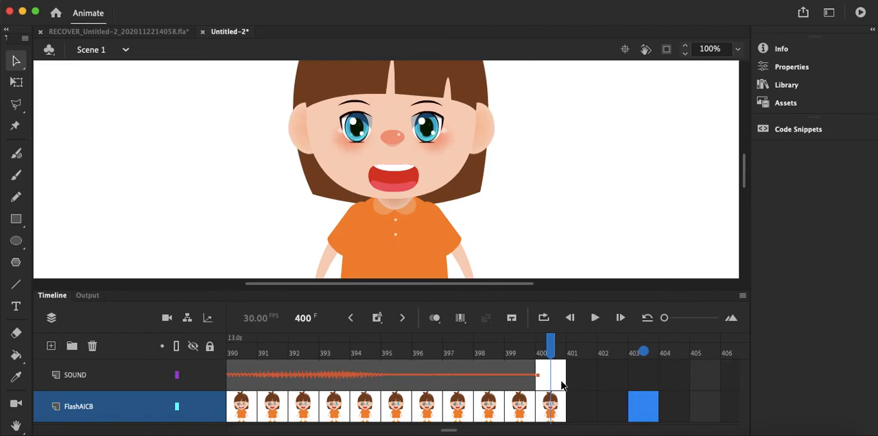
pyautogui.click(562, 386)
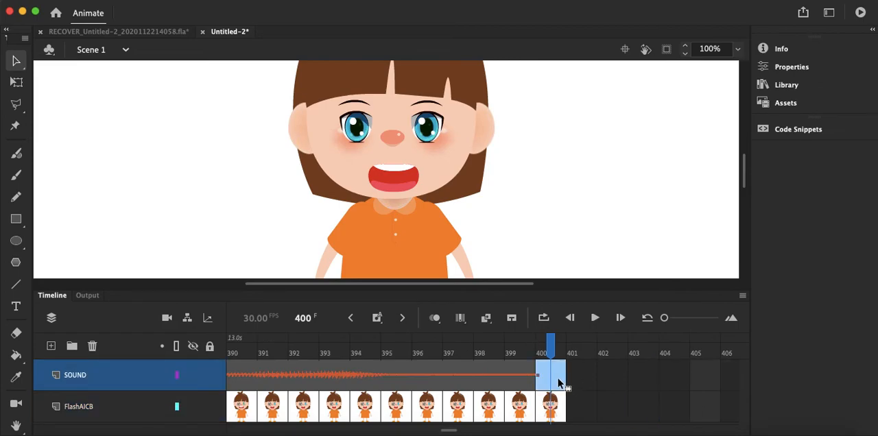
pyautogui.rightClick(559, 380)
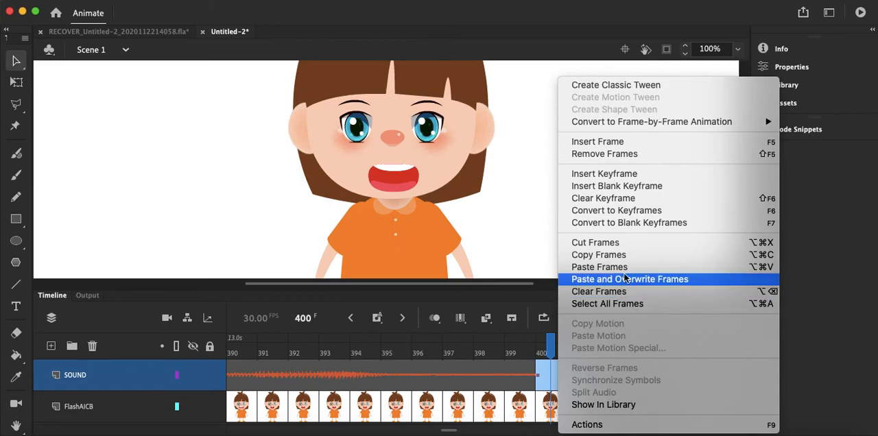
pyautogui.click(587, 425)
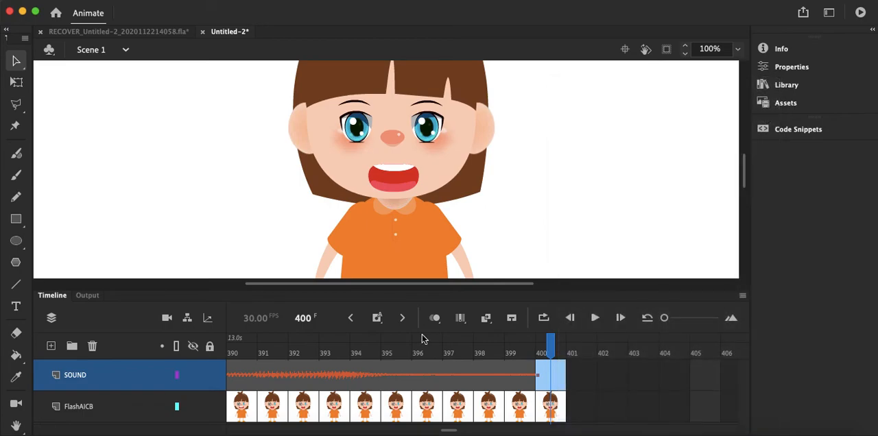
# Step: Add the ActionScript Timeline Navigation snippet "Stop at this Frame" at frame 400 and close the script editor
pyautogui.click(777, 132)
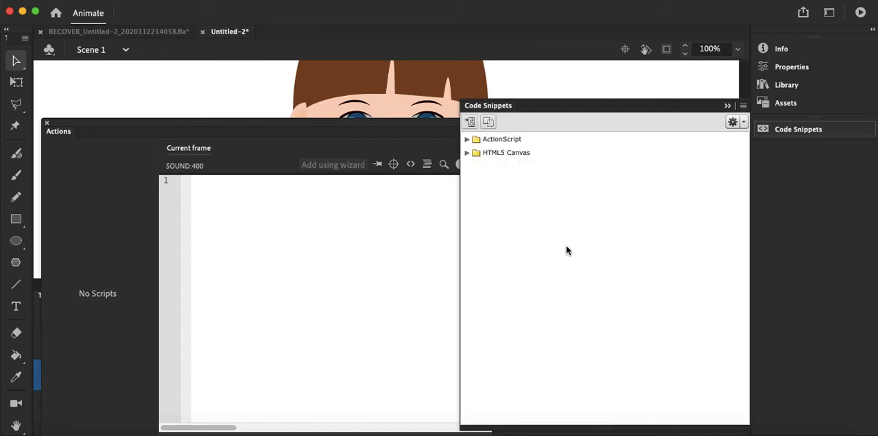
pyautogui.click(467, 139)
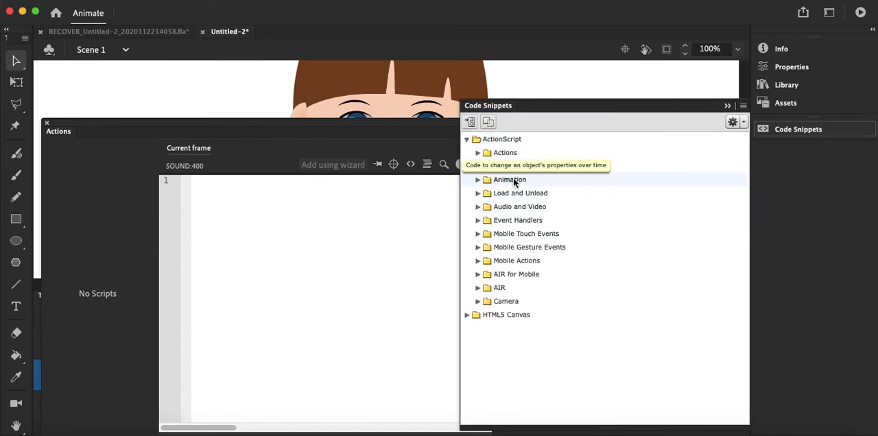
pyautogui.click(478, 167)
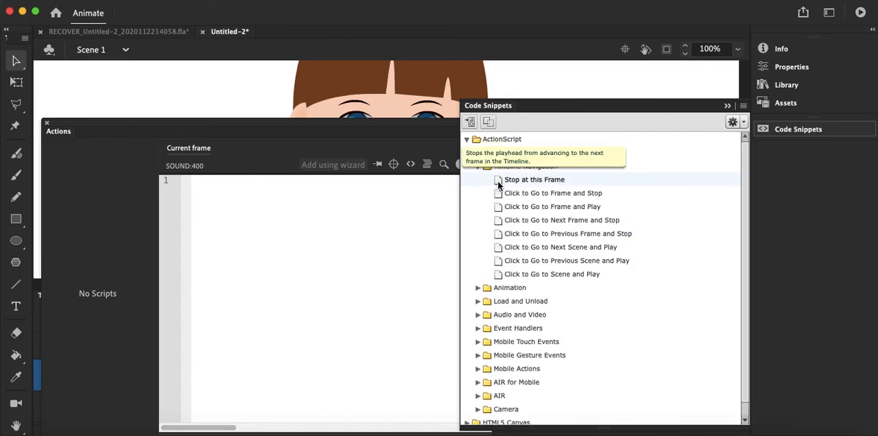
pyautogui.doubleClick(498, 180)
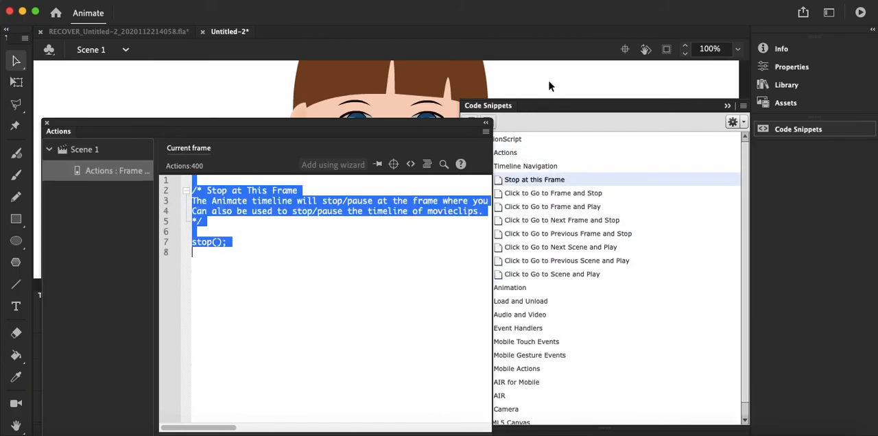
pyautogui.click(549, 86)
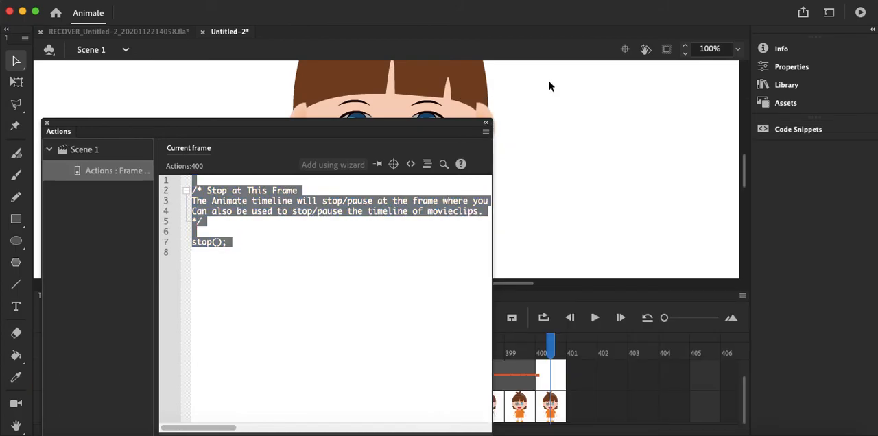
pyautogui.click(46, 123)
# Step: Test the movie to watch the girl's animation with the sound, and close the preview
pyautogui.press('super+Return')
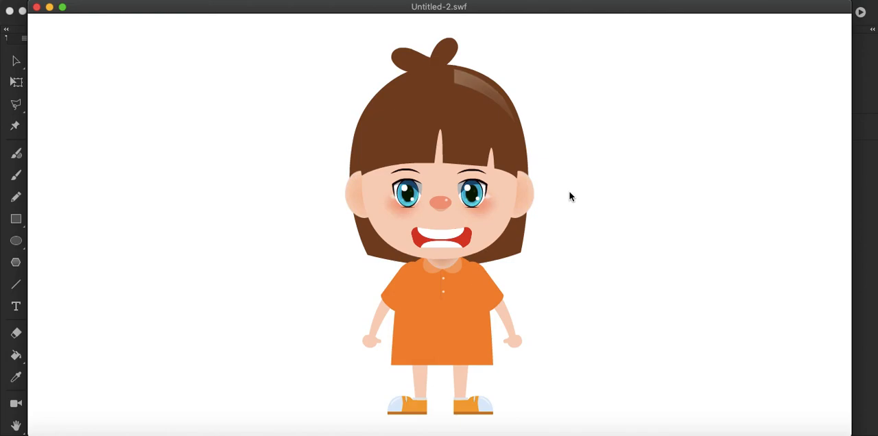
pyautogui.click(37, 8)
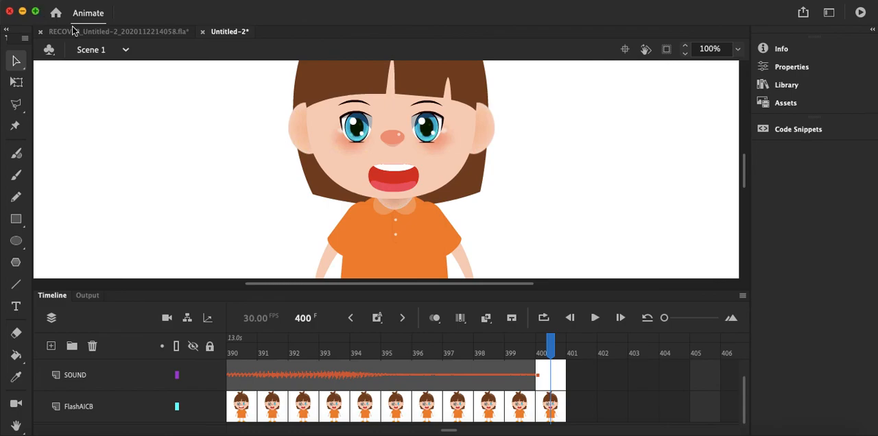